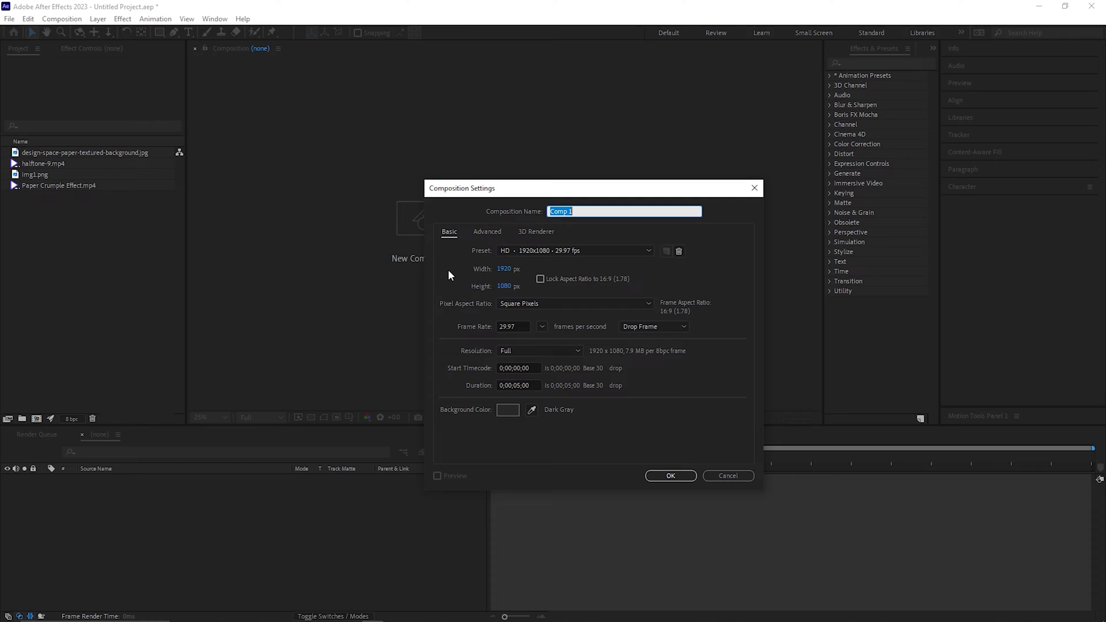
# Create the 'paper effect' composition at HD 1920x1080, 29.97 fps, five seconds long.
pyautogui.write('paper effect')
pyautogui.click(670, 475)
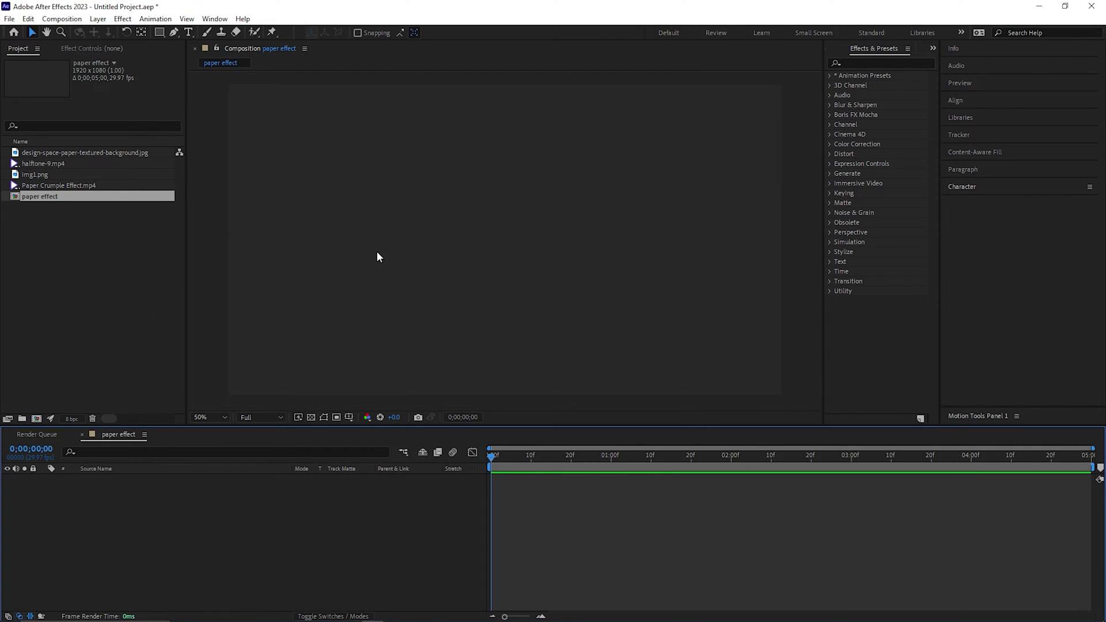
# Add Paper Crumple Effect.mp4 and img1.png to the composition, with img1.png on top.
pyautogui.scroll(-1, 376, 251)
pyautogui.click(67, 186)
pyautogui.moveTo(67, 190); pyautogui.dragTo(116, 484)
pyautogui.moveTo(35, 175); pyautogui.dragTo(122, 474)
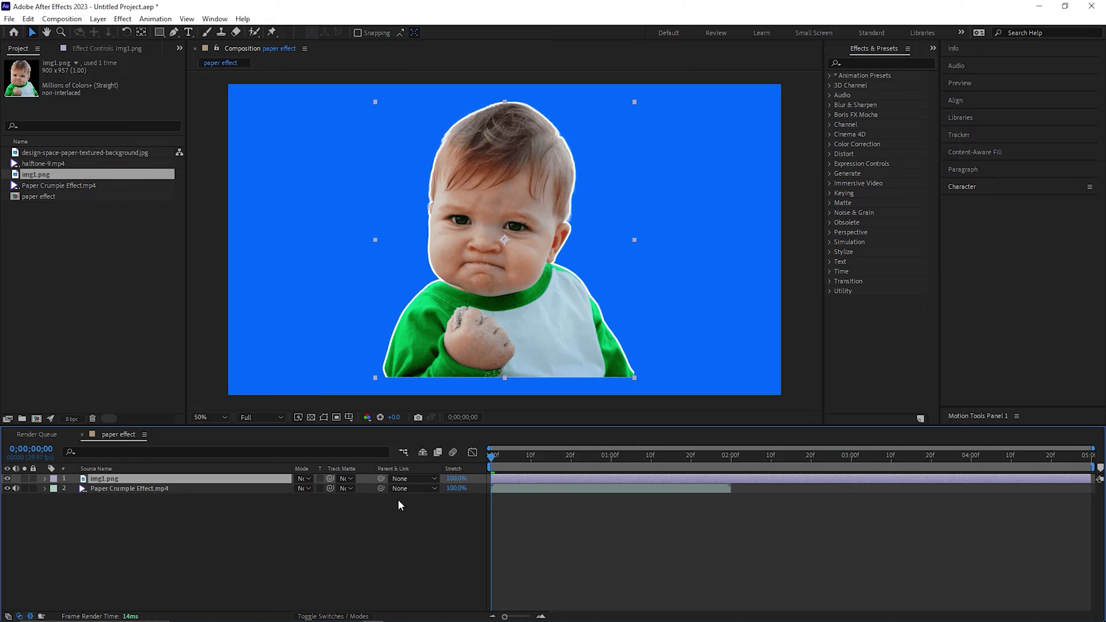
# End the work area at about 1;29, two seconds into the crumple animation.
pyautogui.moveTo(636, 466)
pyautogui.mouseDown()
pyautogui.moveTo(732, 466)
pyautogui.moveTo(503, 466)
pyautogui.moveTo(686, 468)
pyautogui.moveTo(592, 468)
pyautogui.moveTo(639, 468)
pyautogui.mouseUp()
pyautogui.press('n')
pyautogui.click(166, 490)
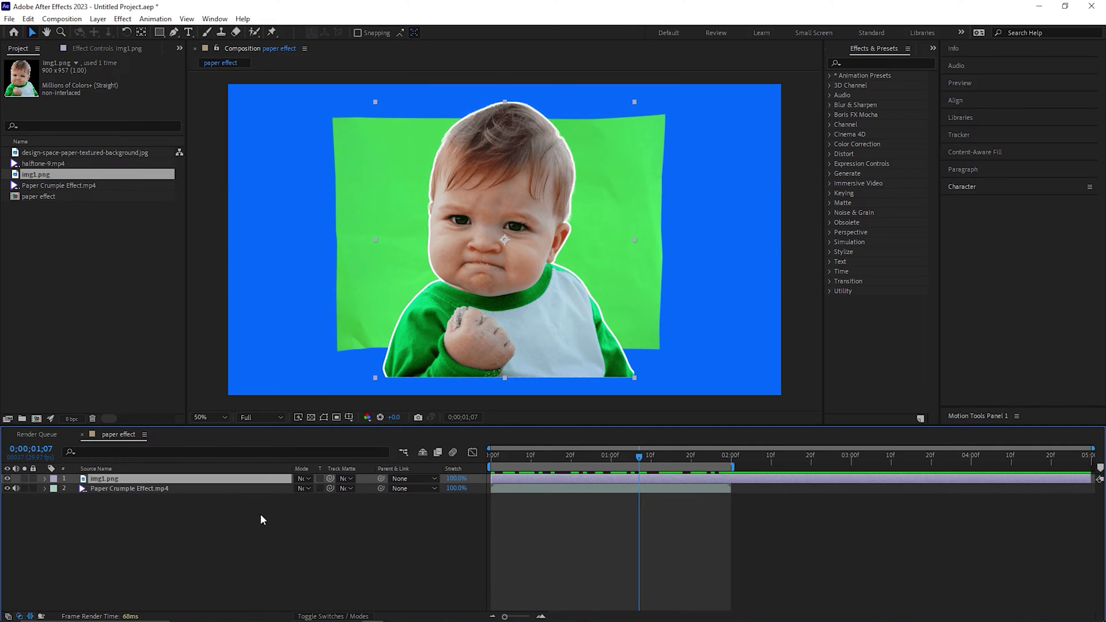
# Scale the img1.png baby image down to 75%.
pyautogui.click(102, 480)
pyautogui.click(451, 271)
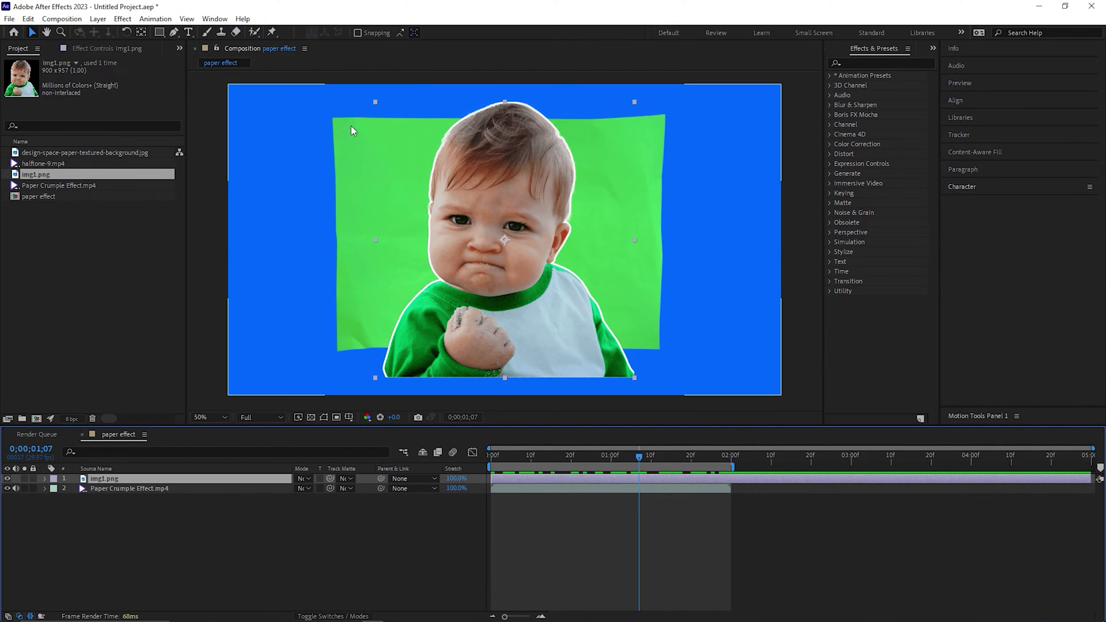
pyautogui.press('s')
pyautogui.moveTo(333, 489); pyautogui.dragTo(318, 488)
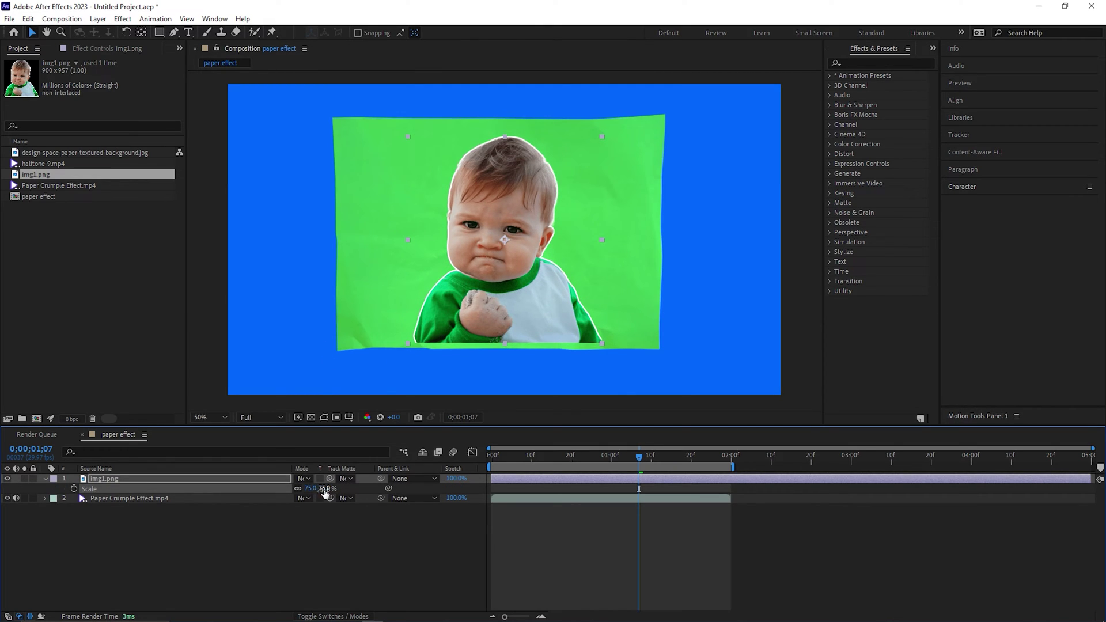
pyautogui.press('s')
# Set the Paper Crumple Effect layer's Track Matte to img1.png.
pyautogui.click(167, 488)
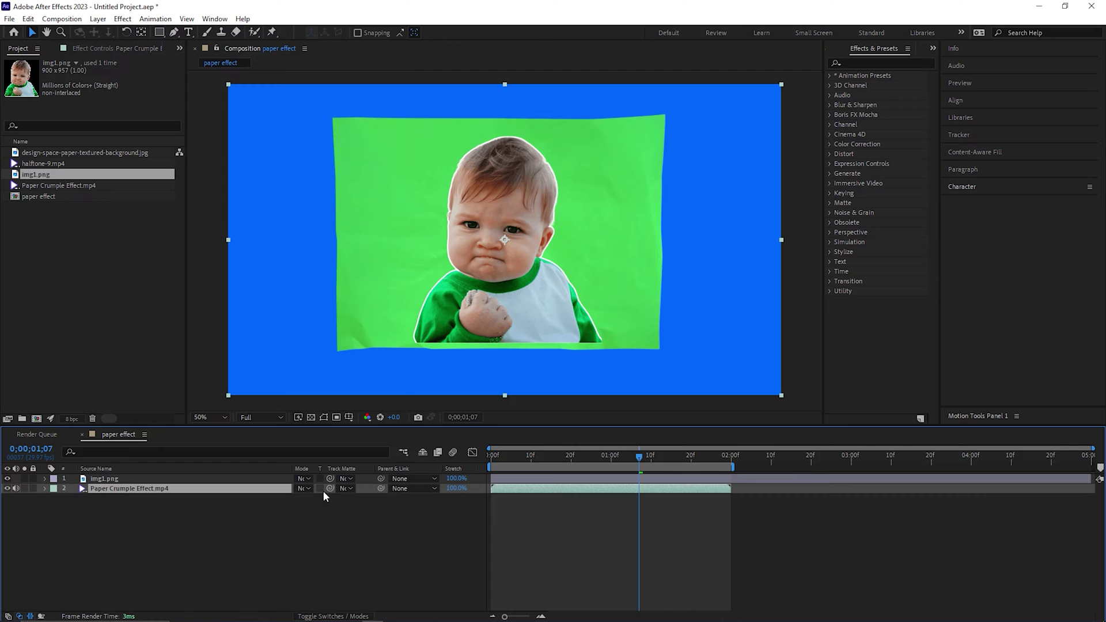
pyautogui.click(338, 489)
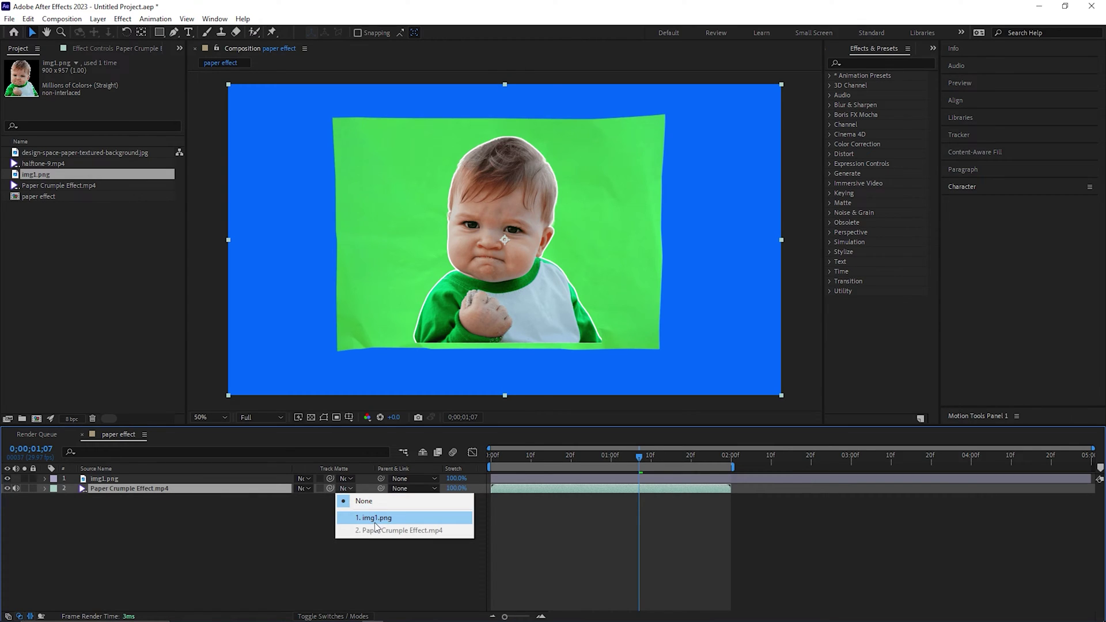
pyautogui.click(374, 520)
# Apply Keylight (1.2) to the crumple clip and key out its blue background.
pyautogui.click(882, 64)
pyautogui.write('ke')
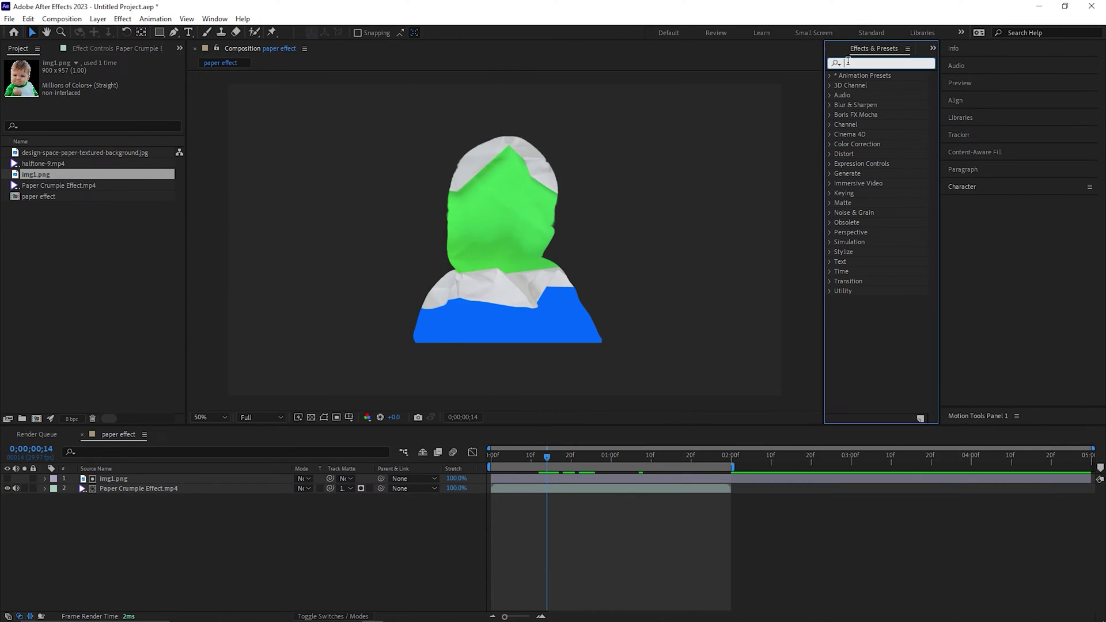
pyautogui.write('y')
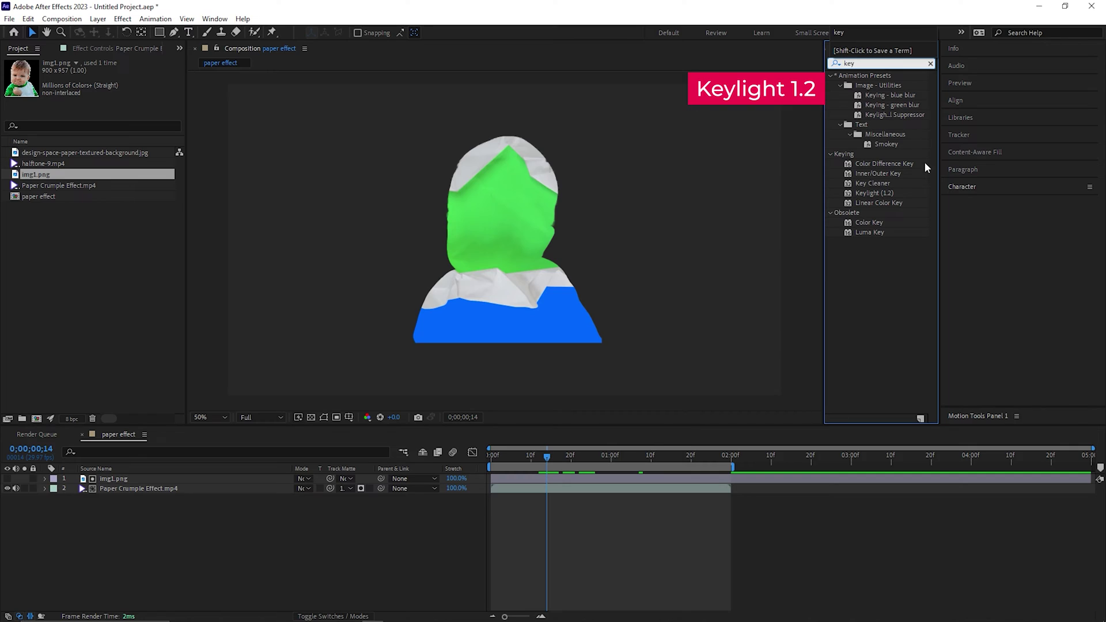
pyautogui.click(879, 193)
pyautogui.moveTo(874, 195); pyautogui.dragTo(144, 489)
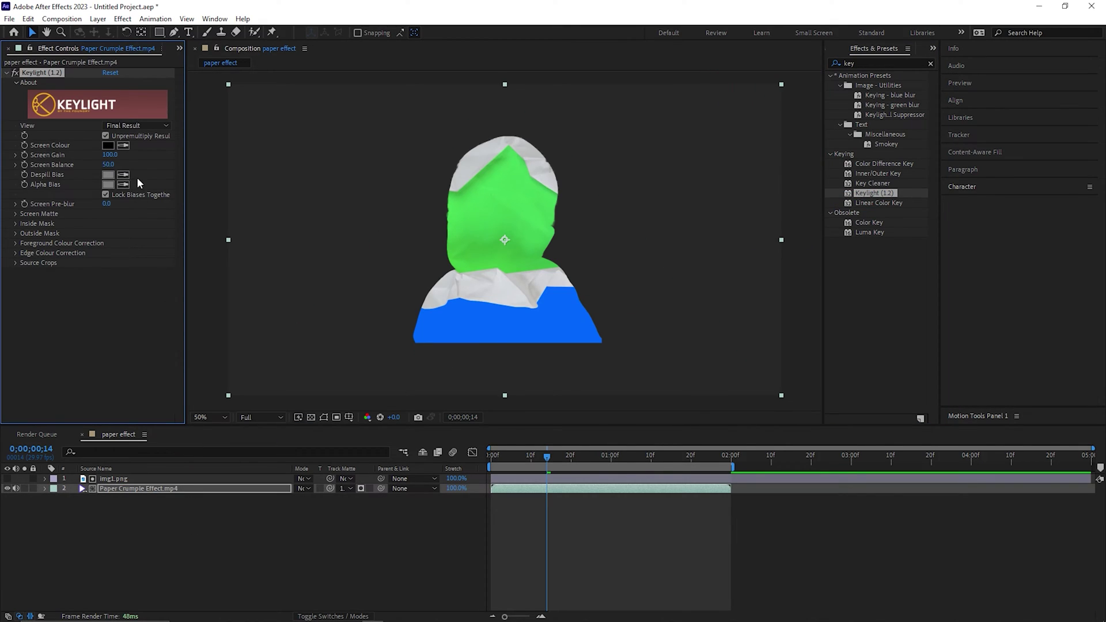
pyautogui.click(125, 145)
pyautogui.click(459, 316)
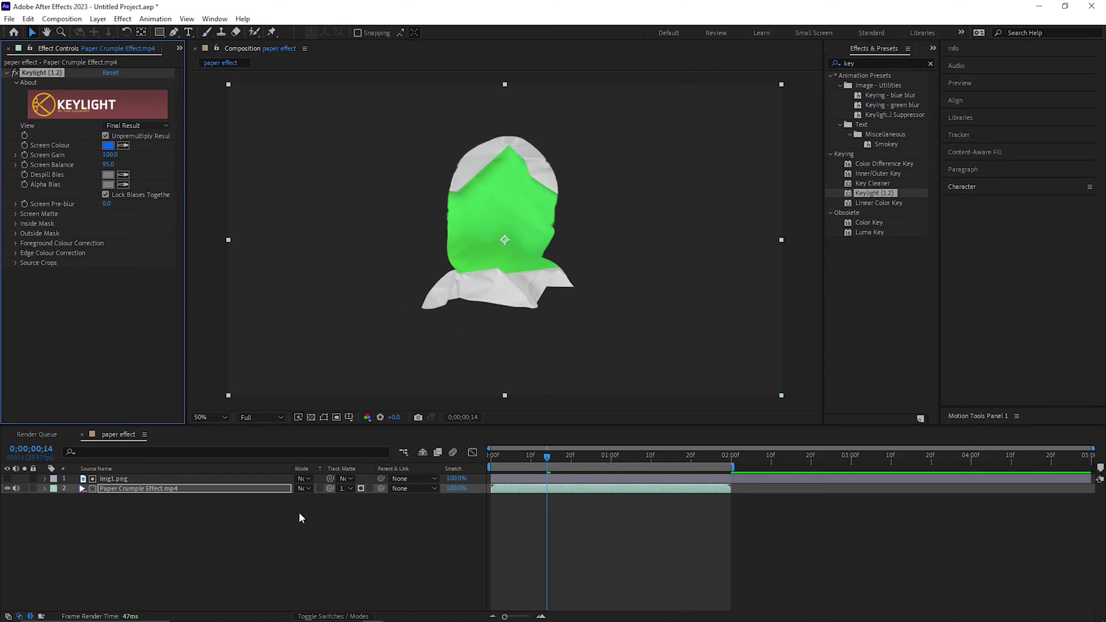
pyautogui.click(164, 518)
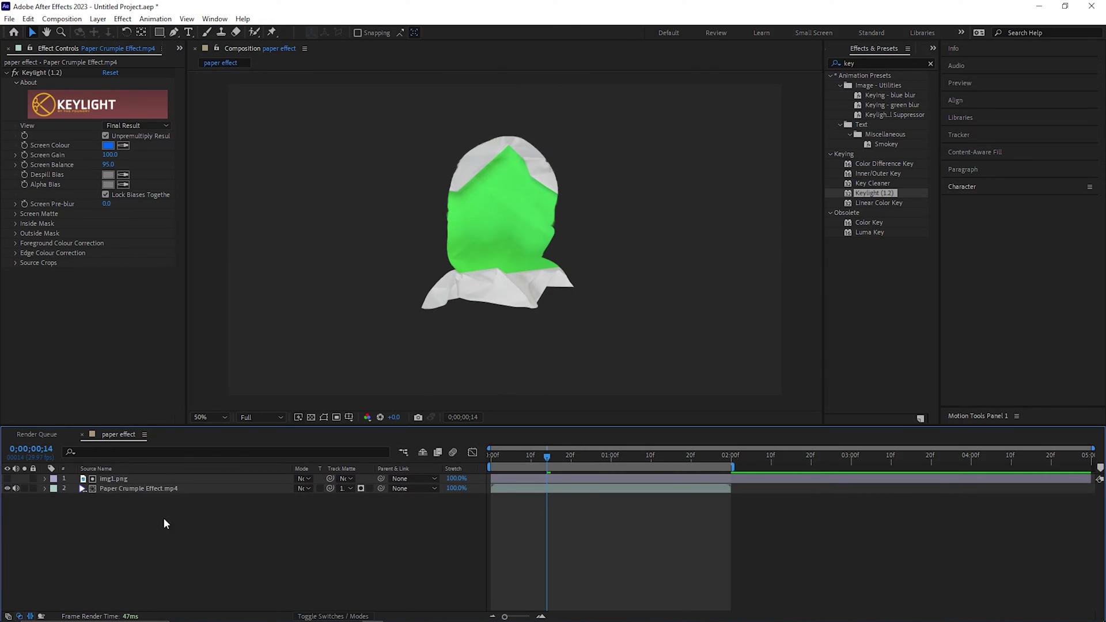
# Duplicate img1.png and select the copy together with the crumple clip.
pyautogui.click(113, 479)
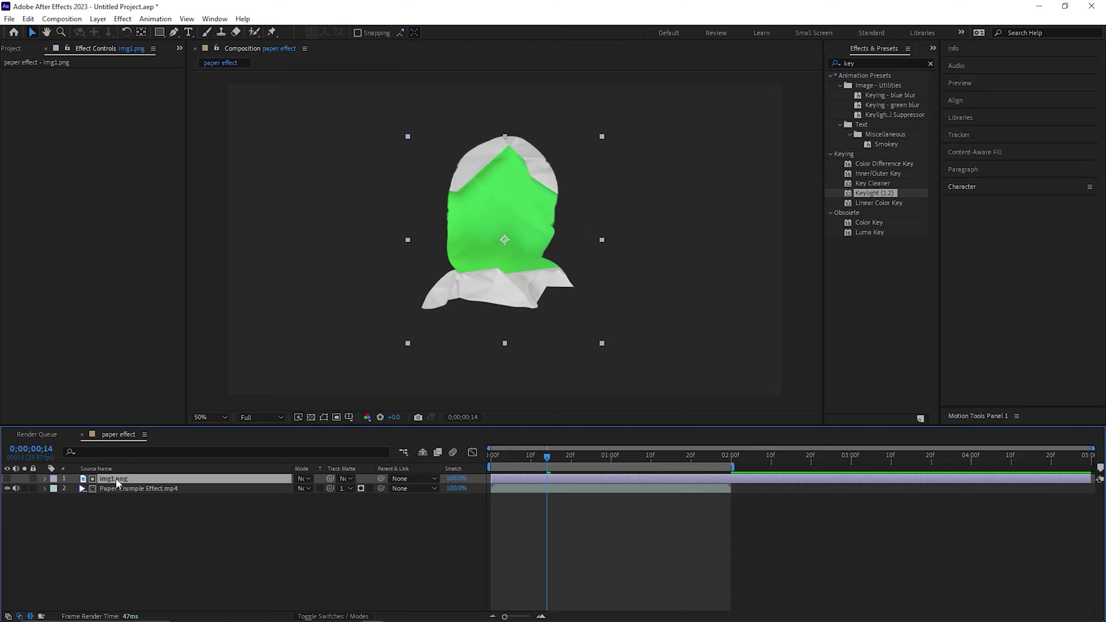
pyautogui.hotkey('ctrl', 'd')
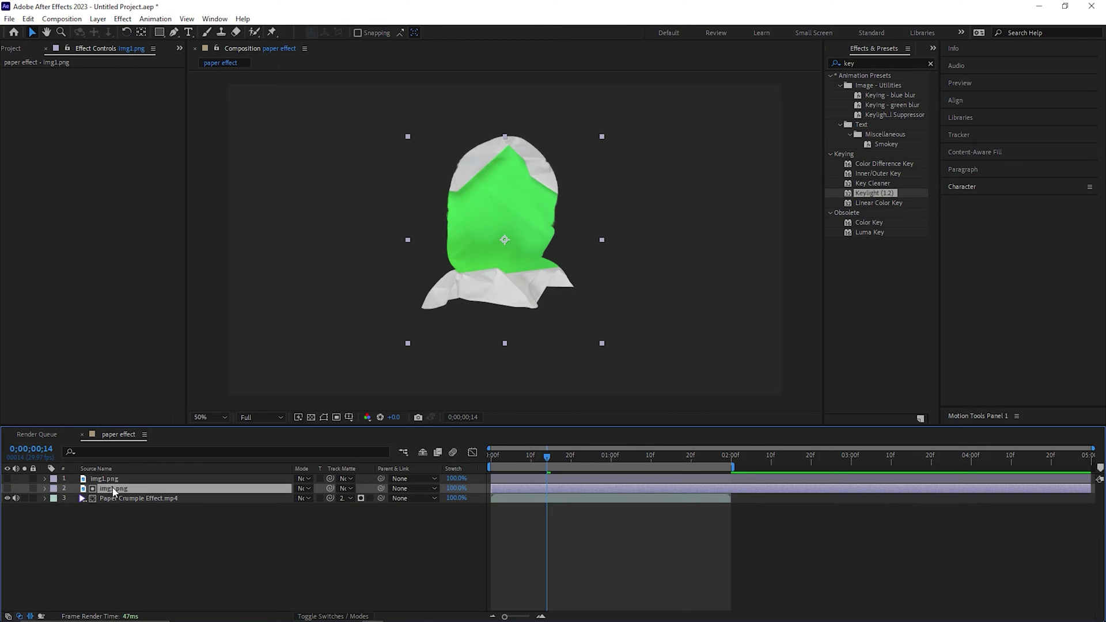
pyautogui.click(111, 488)
pyautogui.keyDown('shift'); pyautogui.click(116, 499); pyautogui.keyUp('shift')
# Pre-compose the two into Pre-comp 1 and move the remaining img1.png beneath it.
pyautogui.rightClick(115, 494)
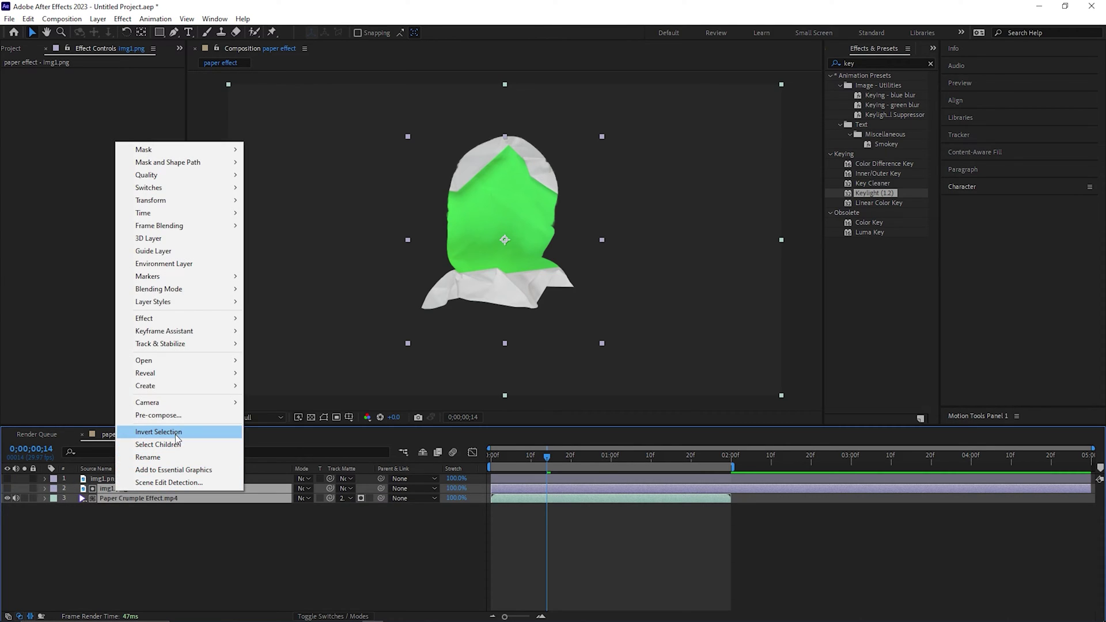
pyautogui.click(175, 417)
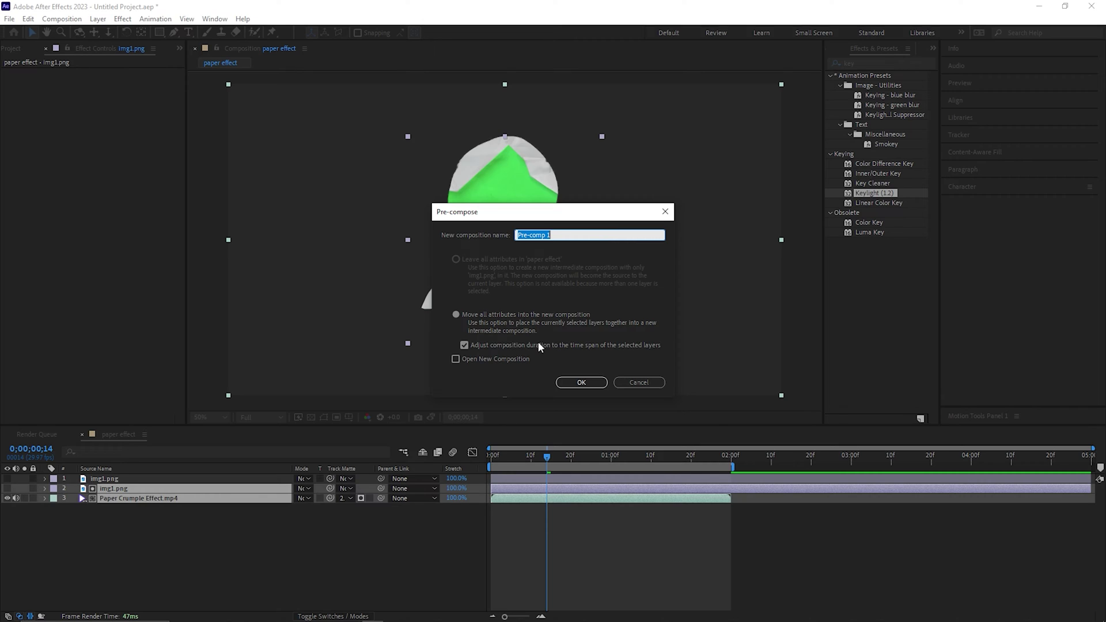
pyautogui.click(579, 383)
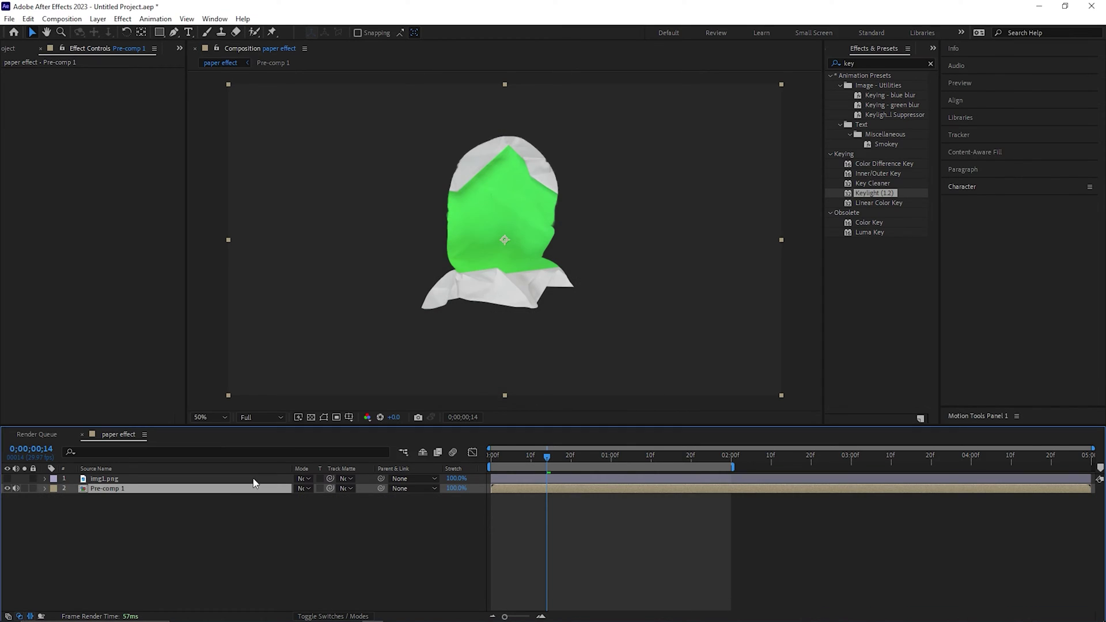
pyautogui.click(170, 507)
pyautogui.moveTo(116, 479); pyautogui.dragTo(114, 505)
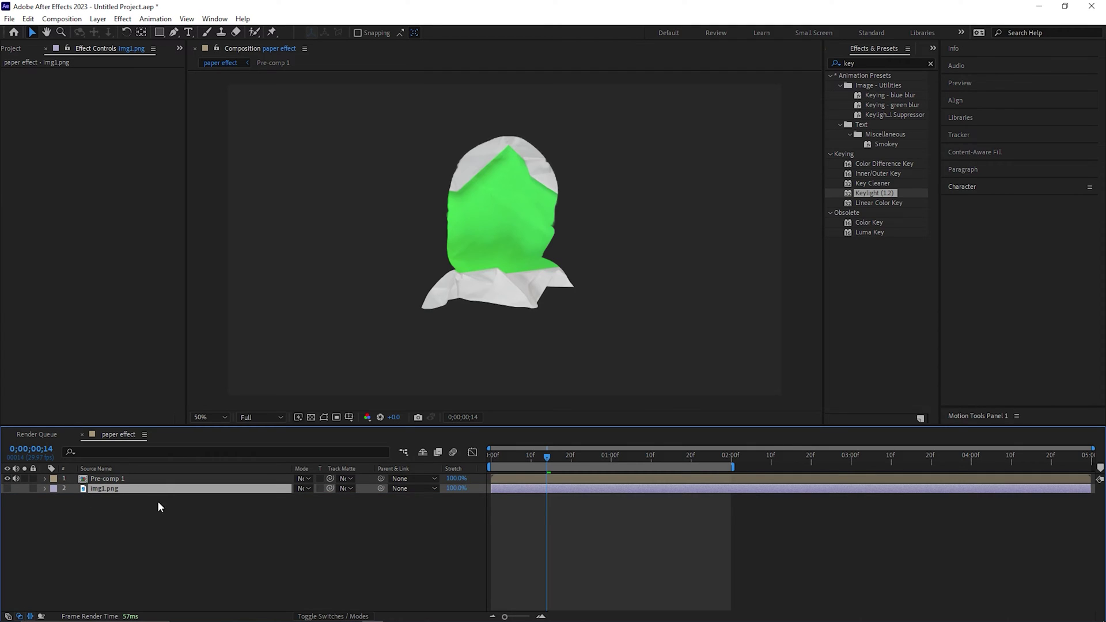
# Duplicate Pre-comp 1 and use the second Pre-comp 1 as img1.png's track matte.
pyautogui.click(112, 479)
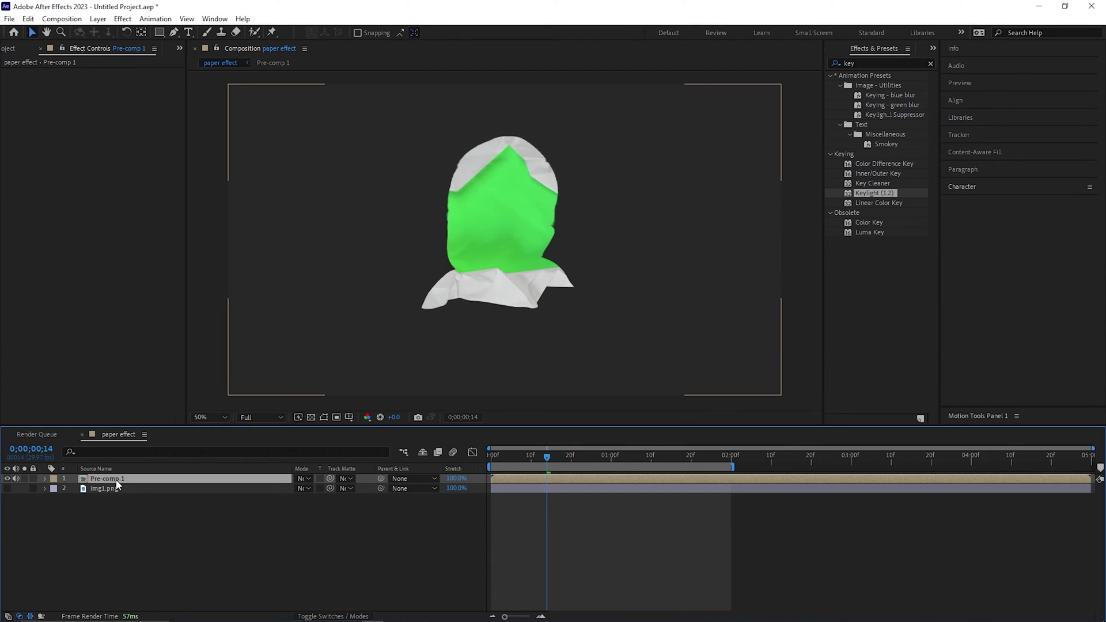
pyautogui.hotkey('ctrl', 'd')
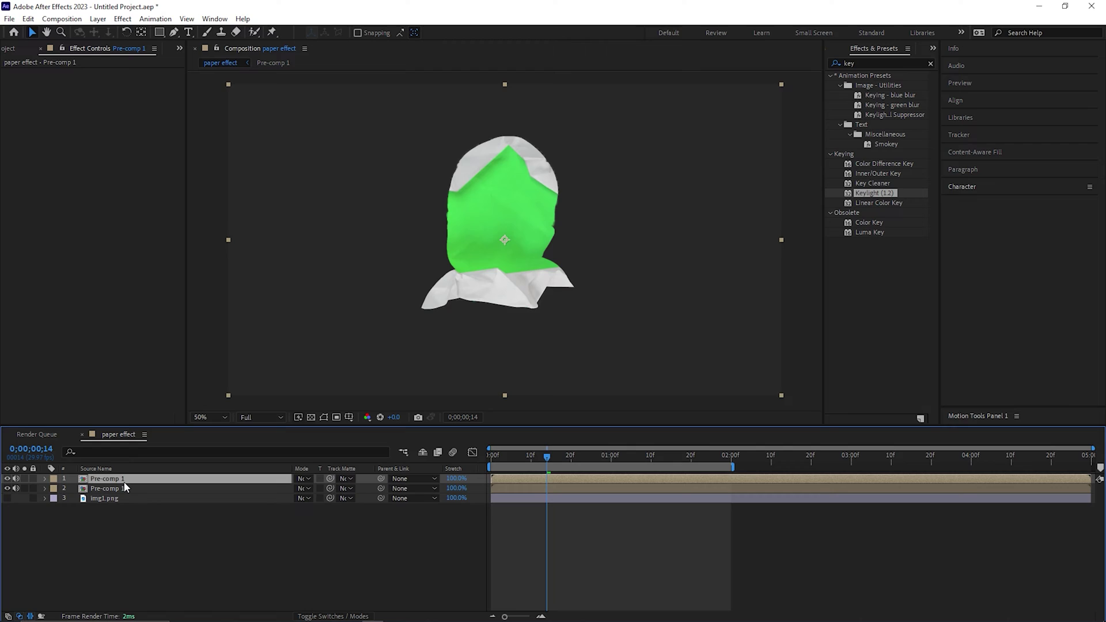
pyautogui.click(153, 507)
pyautogui.click(116, 498)
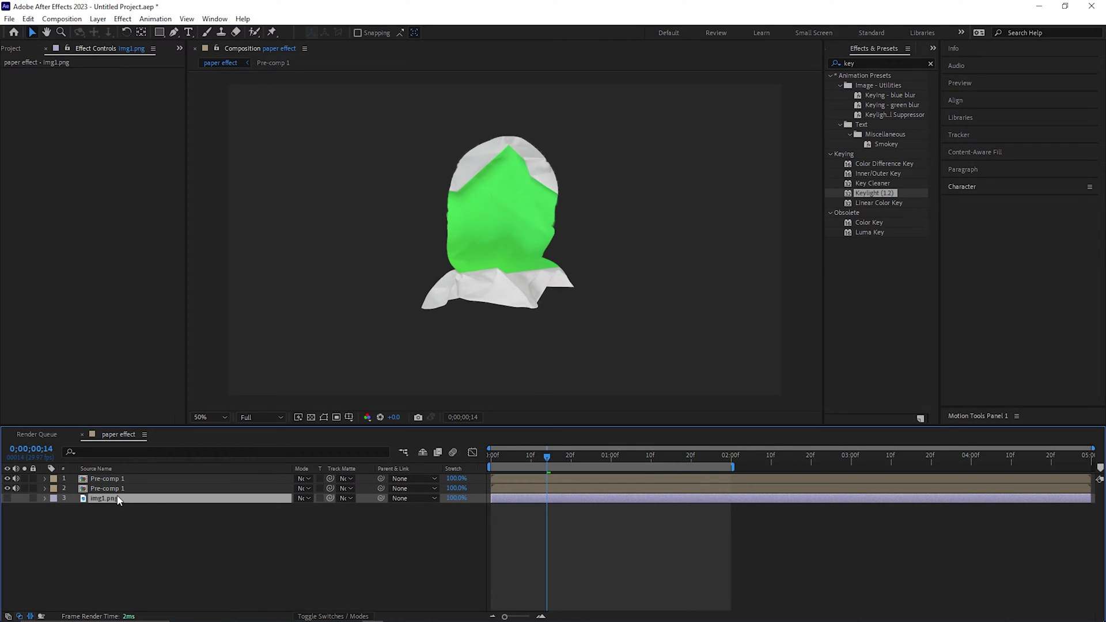
pyautogui.click(344, 498)
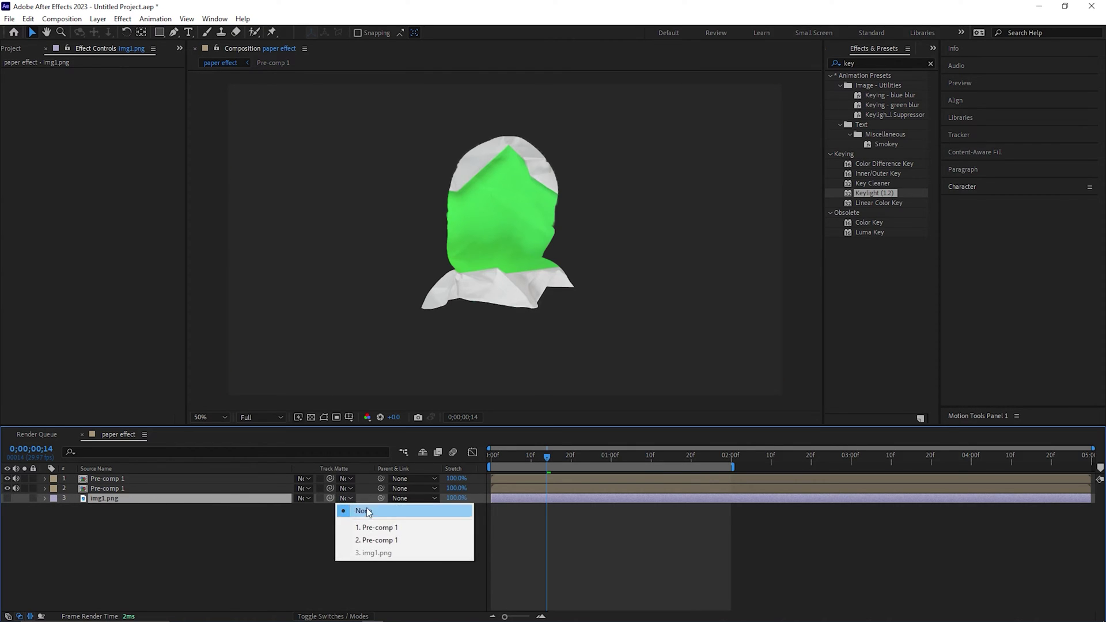
pyautogui.click(371, 540)
pyautogui.click(136, 523)
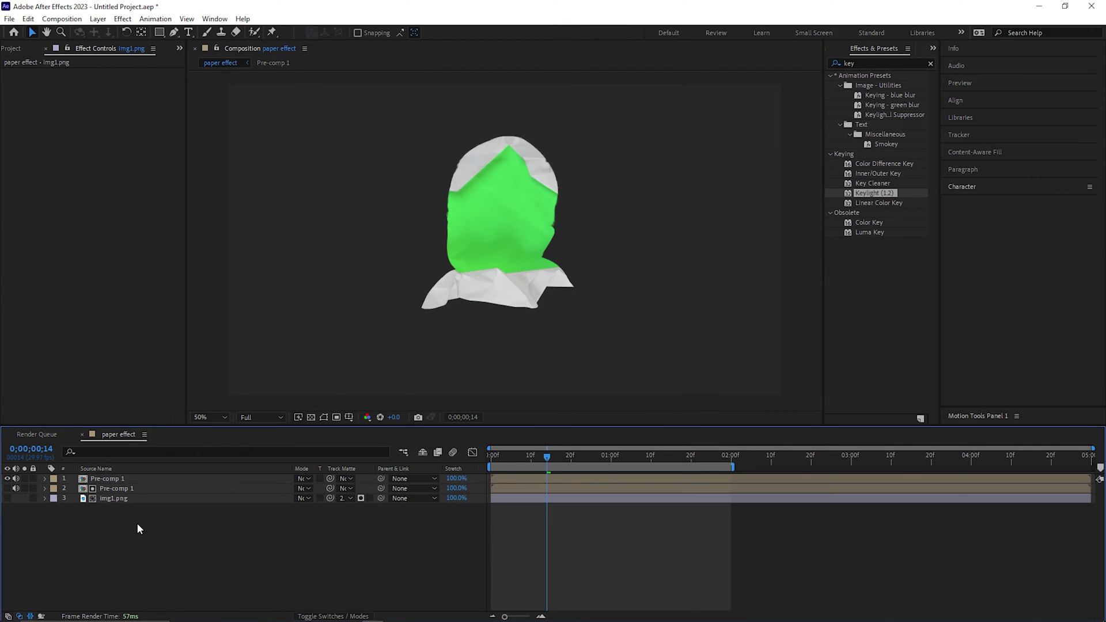
# Apply Keylight to the top Pre-comp 1 and key out the green area.
pyautogui.click(127, 479)
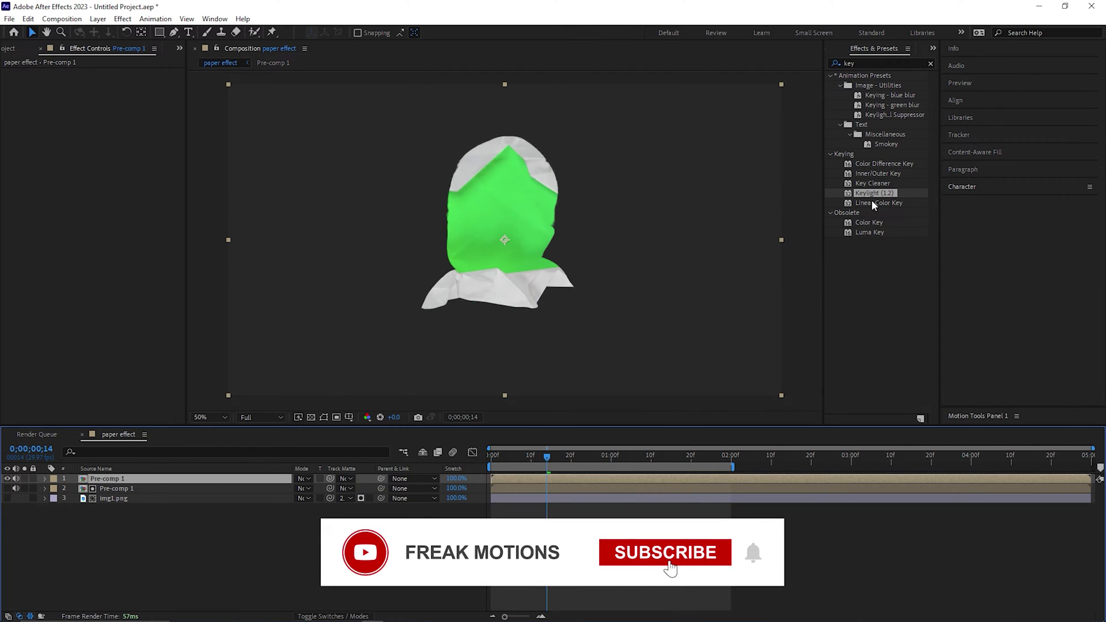
pyautogui.moveTo(873, 194); pyautogui.dragTo(128, 489)
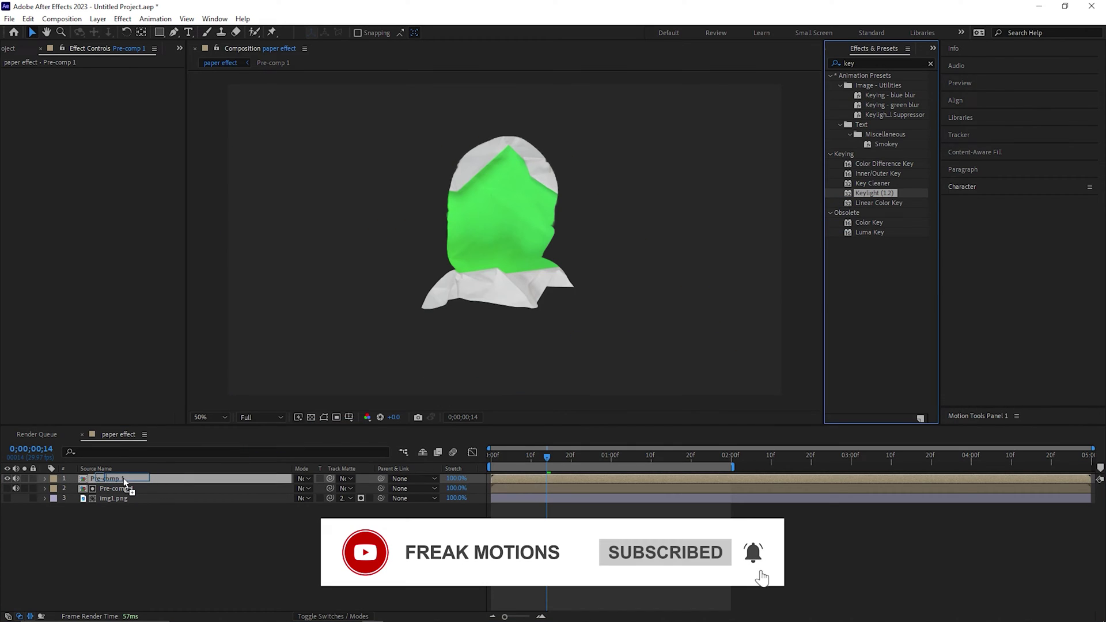
pyautogui.click(136, 321)
pyautogui.click(124, 146)
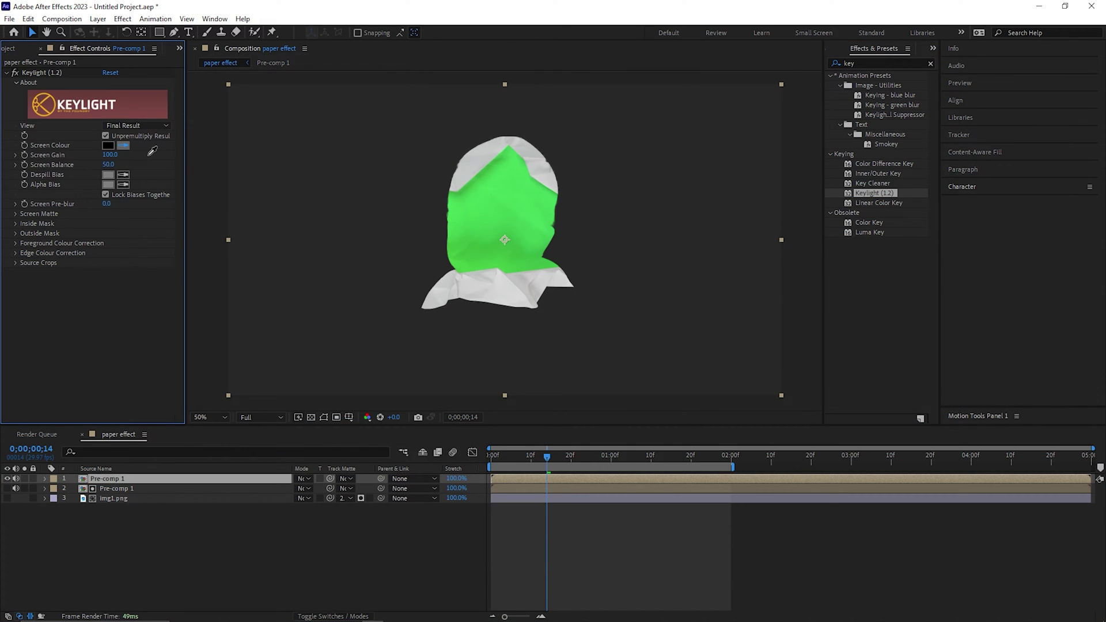
pyautogui.click(493, 208)
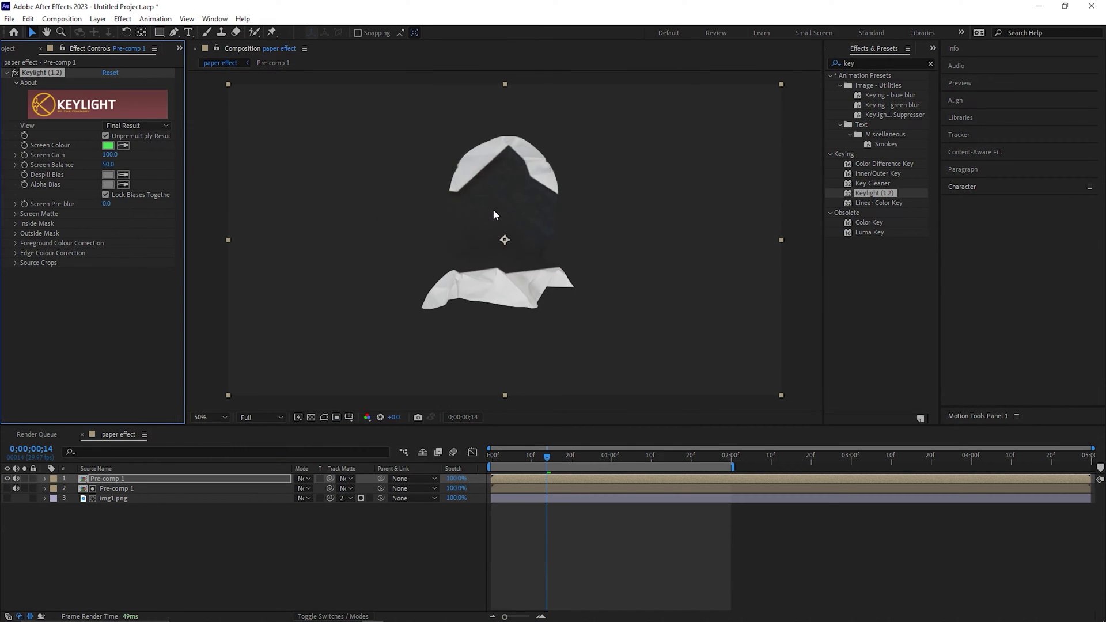
# Make img1.png visible and preview the baby photo unfolding from the paper.
pyautogui.click(547, 460)
pyautogui.press('space')
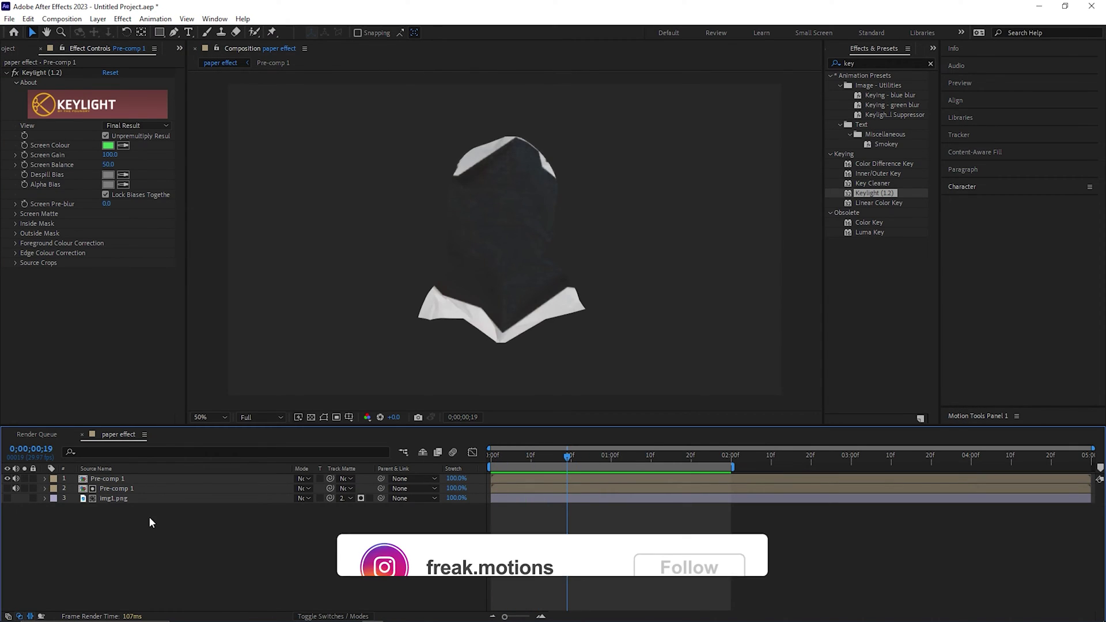
pyautogui.click(7, 498)
pyautogui.moveTo(544, 454); pyautogui.dragTo(568, 464)
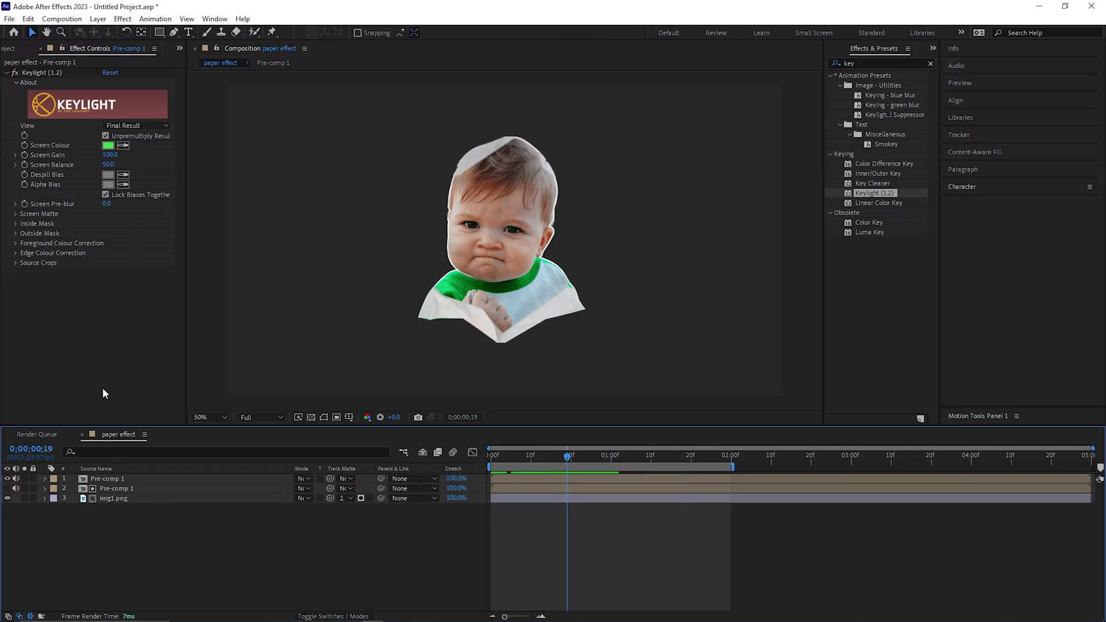
# Add design-space-paper-textured-background.jpg as the bottom layer of the composition.
pyautogui.click(15, 48)
pyautogui.click(49, 154)
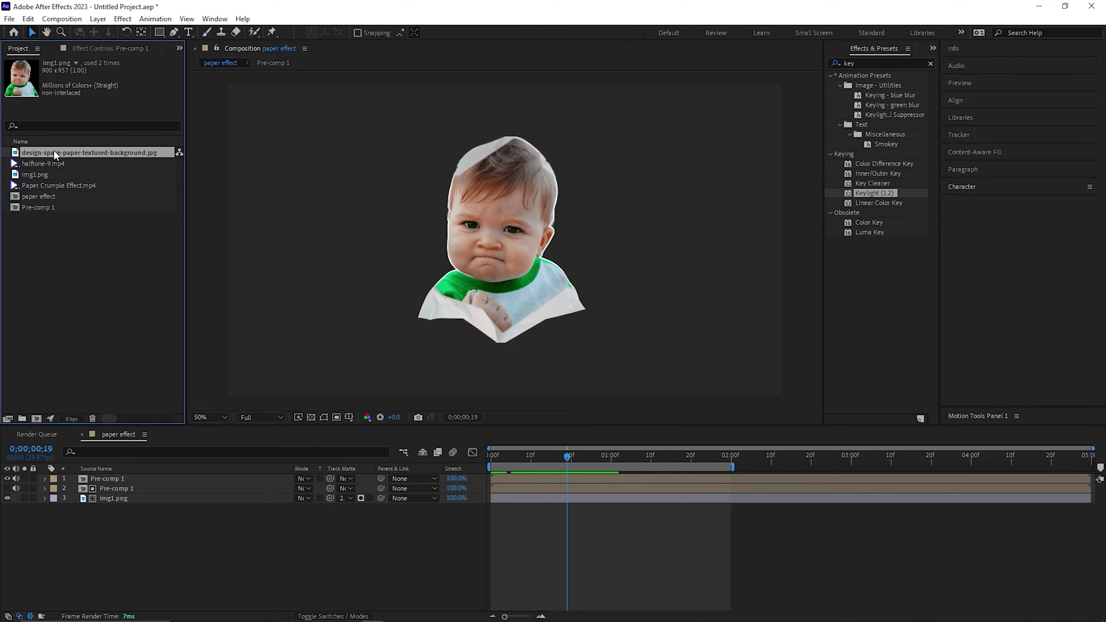
pyautogui.moveTo(76, 154); pyautogui.dragTo(175, 506)
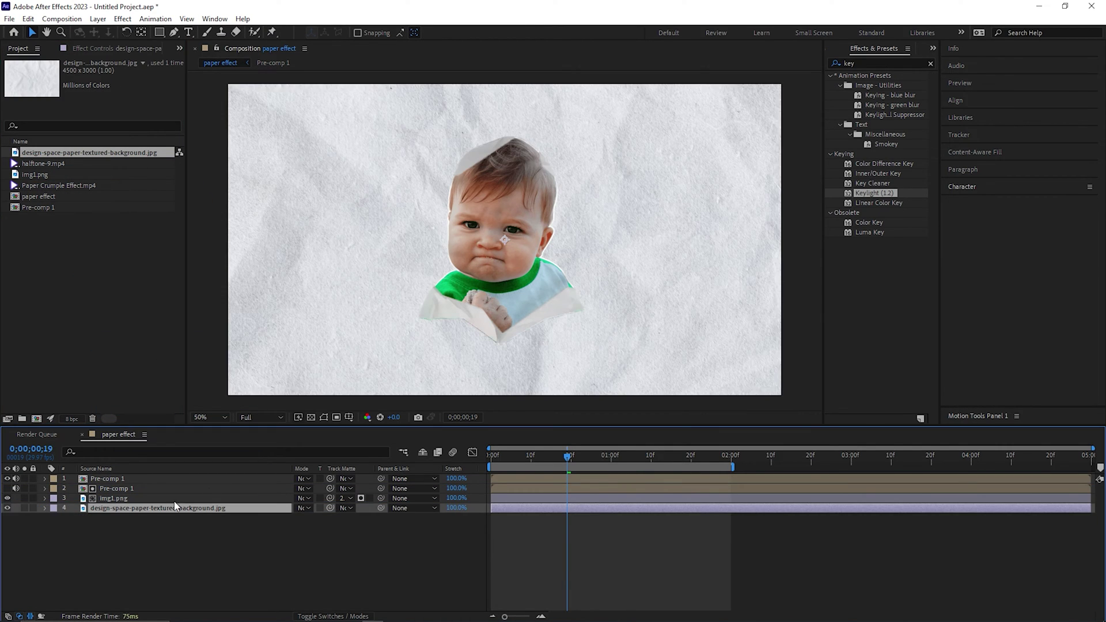
pyautogui.press(',')
pyautogui.press(',')
# Scale the paper-texture background down to 44% to fill the frame.
pyautogui.press('s')
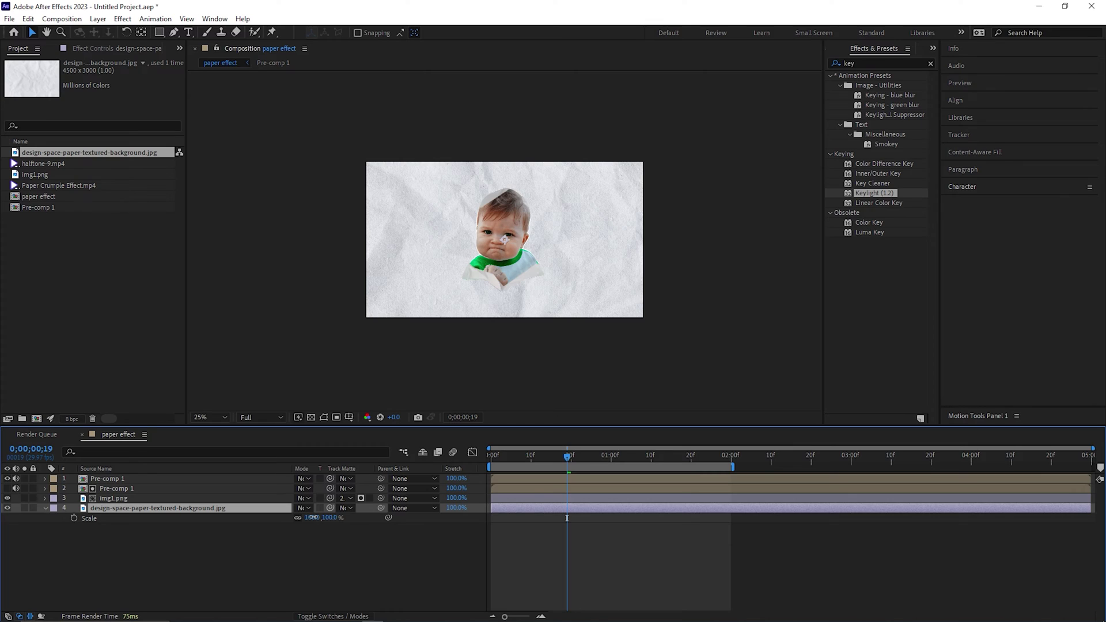
pyautogui.click(313, 544)
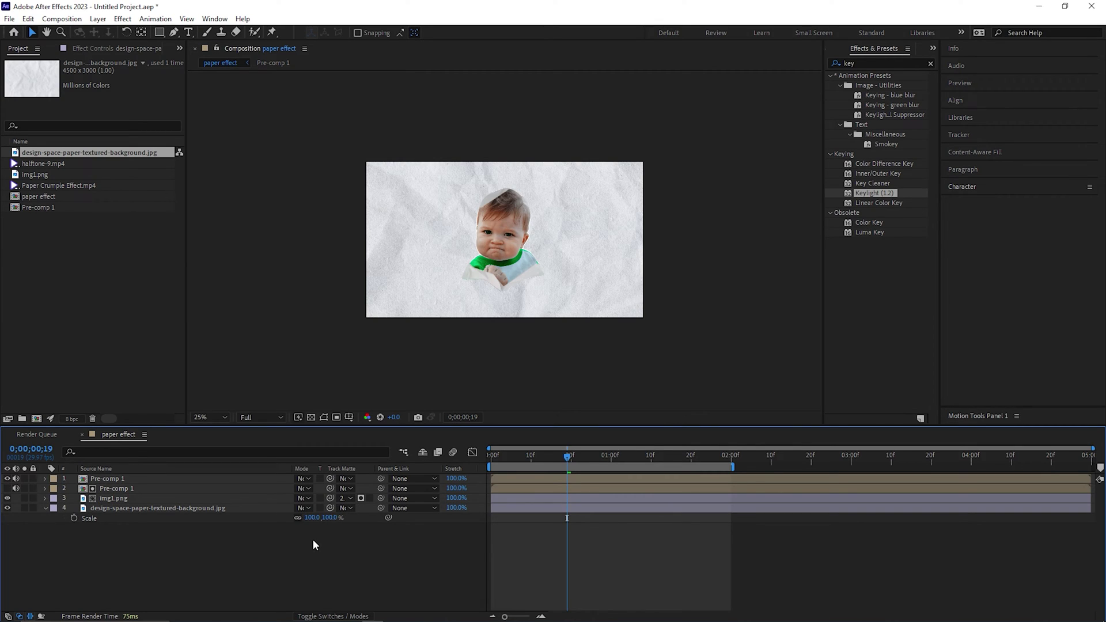
pyautogui.moveTo(311, 517); pyautogui.dragTo(281, 521)
pyautogui.click(288, 533)
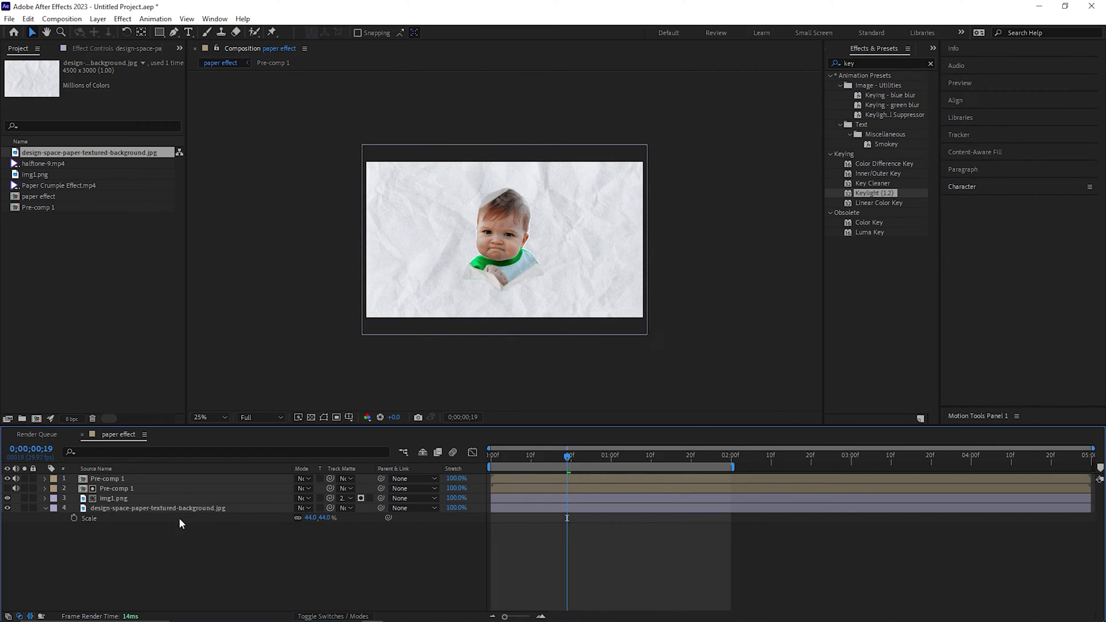
pyautogui.click(151, 512)
pyautogui.click(259, 532)
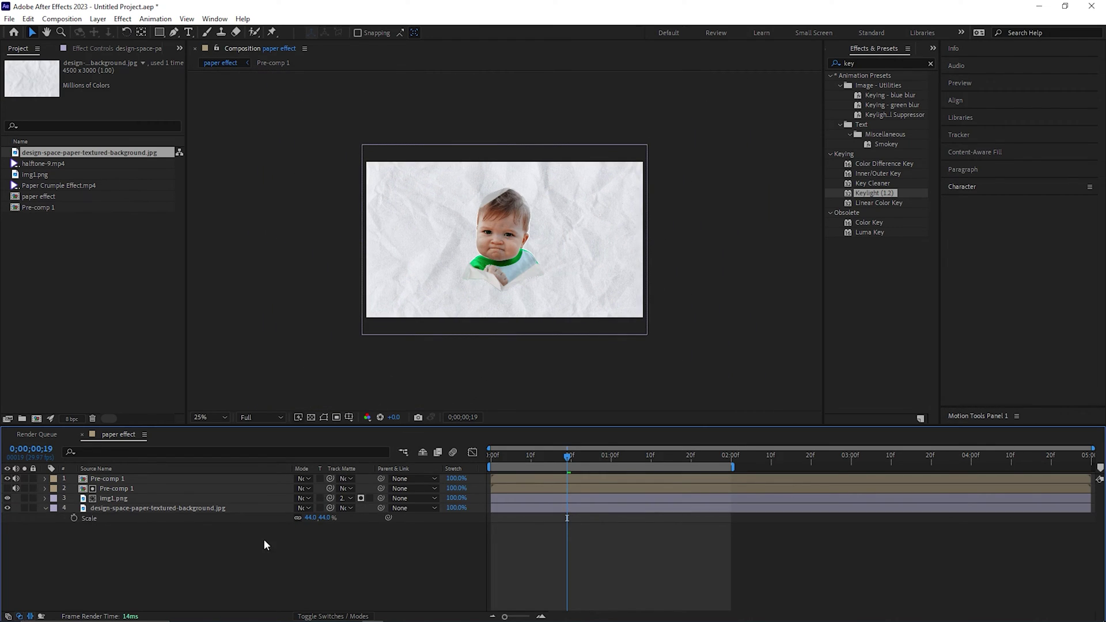
pyautogui.click(199, 509)
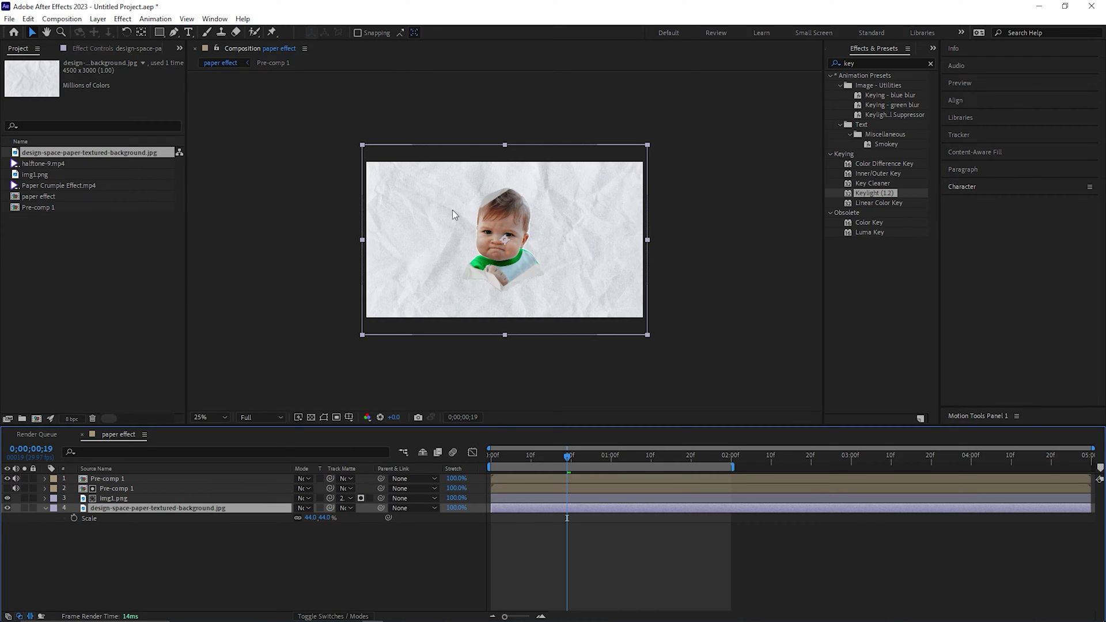
# Apply Tint to the paper background and swap its colours to darken it.
pyautogui.click(863, 64)
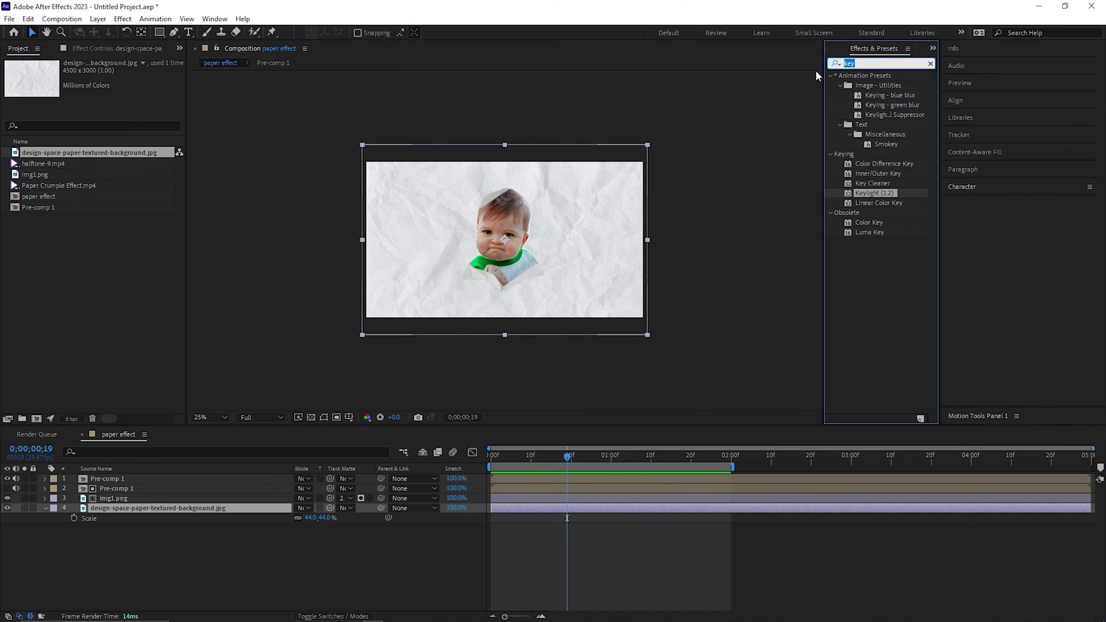
pyautogui.write('tint')
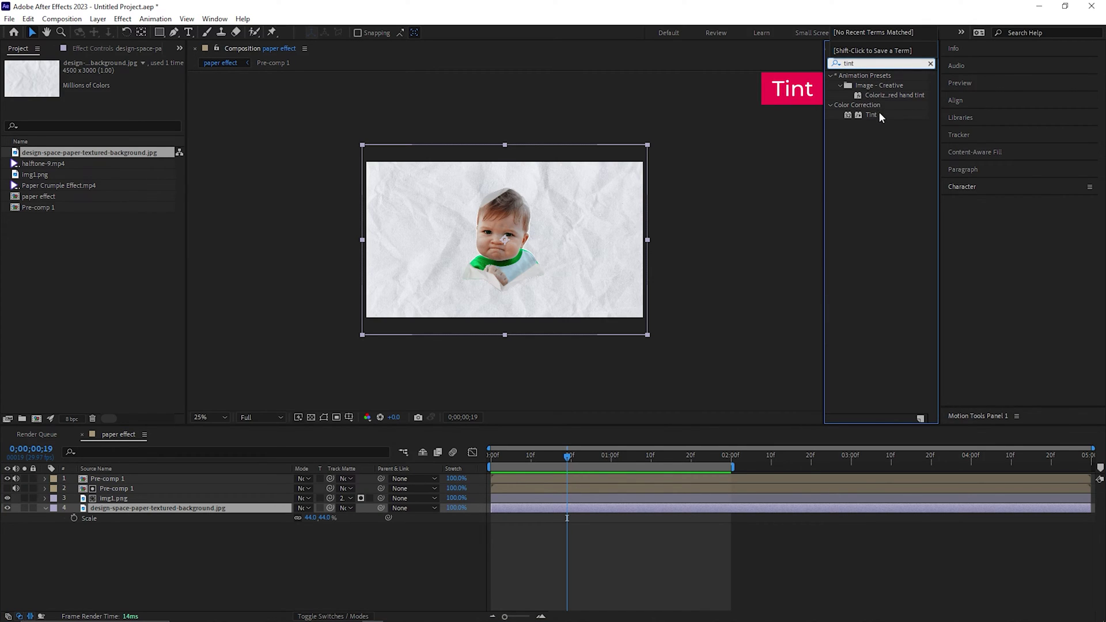
pyautogui.doubleClick(873, 115)
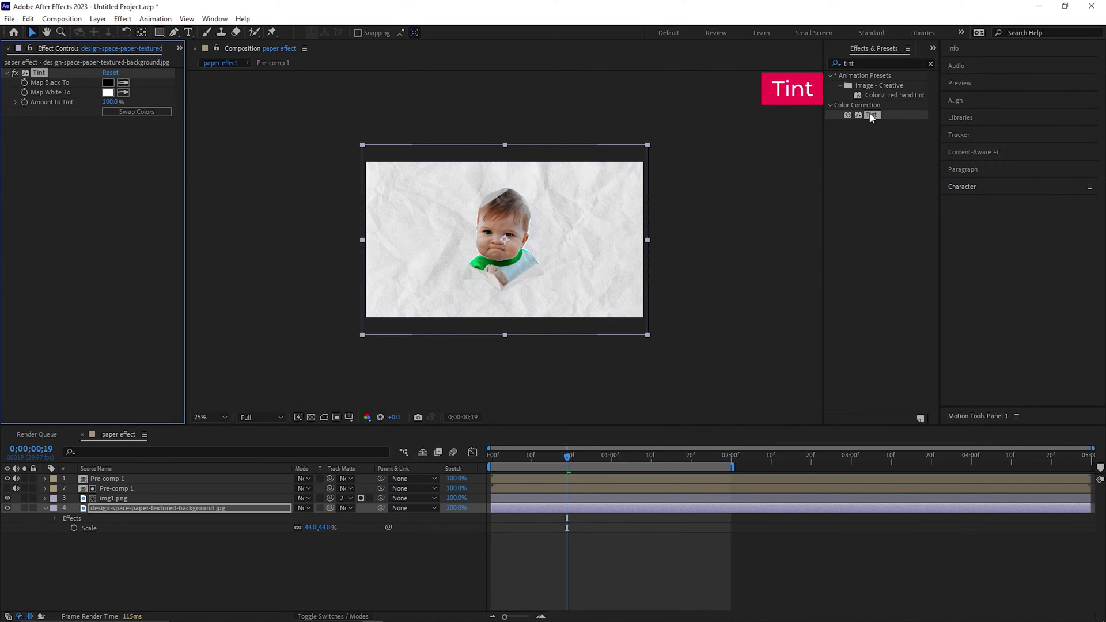
pyautogui.click(144, 112)
pyautogui.click(133, 558)
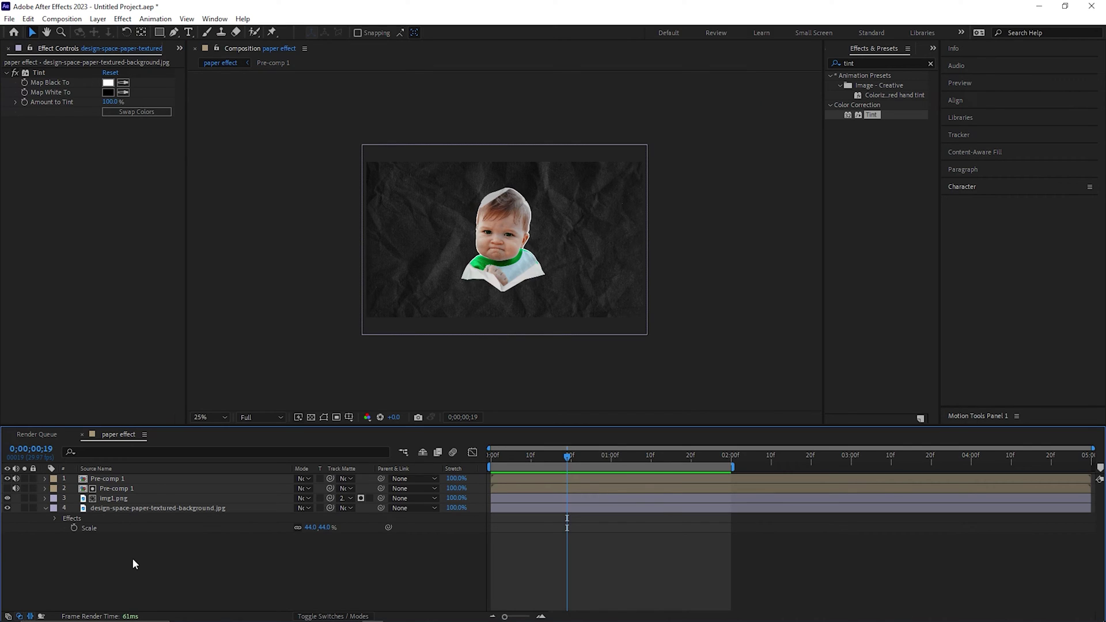
# Pre-compose img1.png and both Pre-comp 1 layers into Pre-comp 2.
pyautogui.click(115, 498)
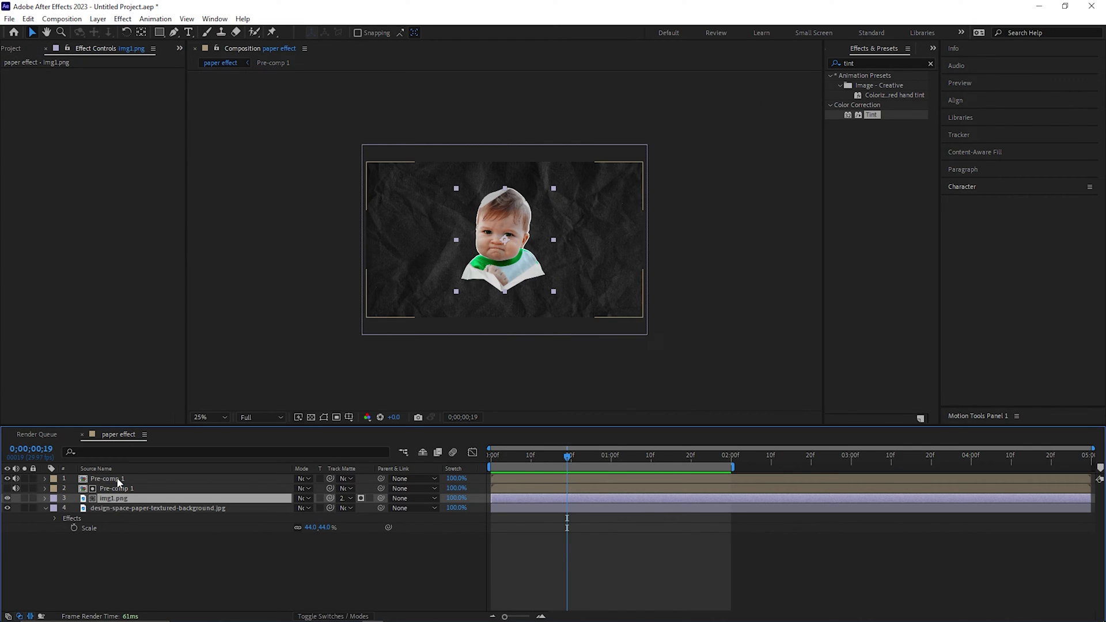
pyautogui.keyDown('shift'); pyautogui.click(119, 479); pyautogui.keyUp('shift')
pyautogui.rightClick(116, 477)
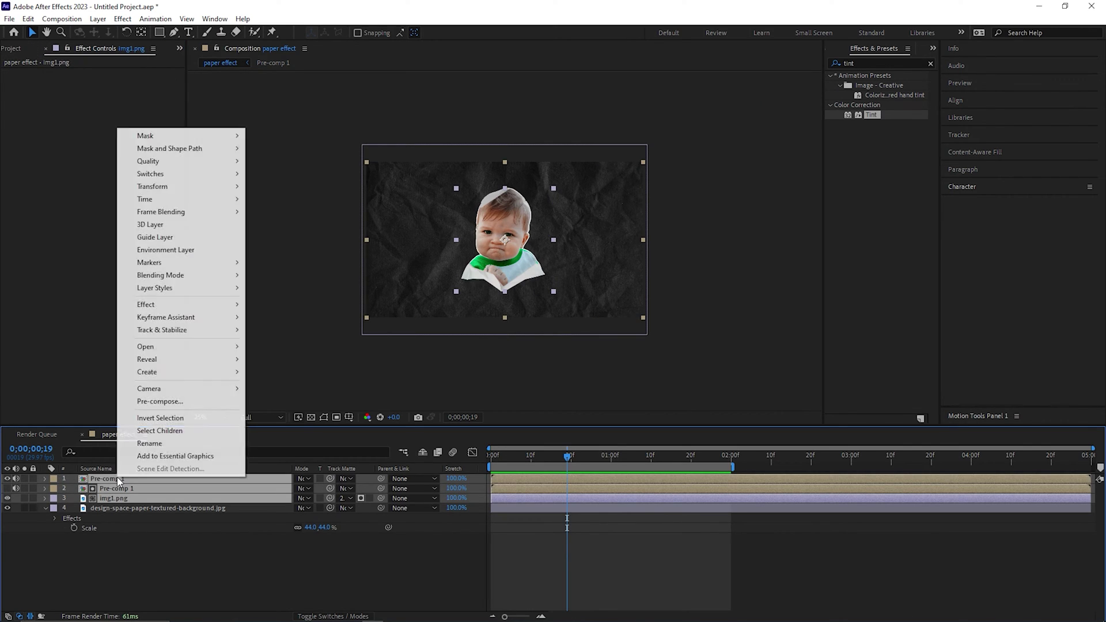
pyautogui.click(151, 398)
pyautogui.click(570, 385)
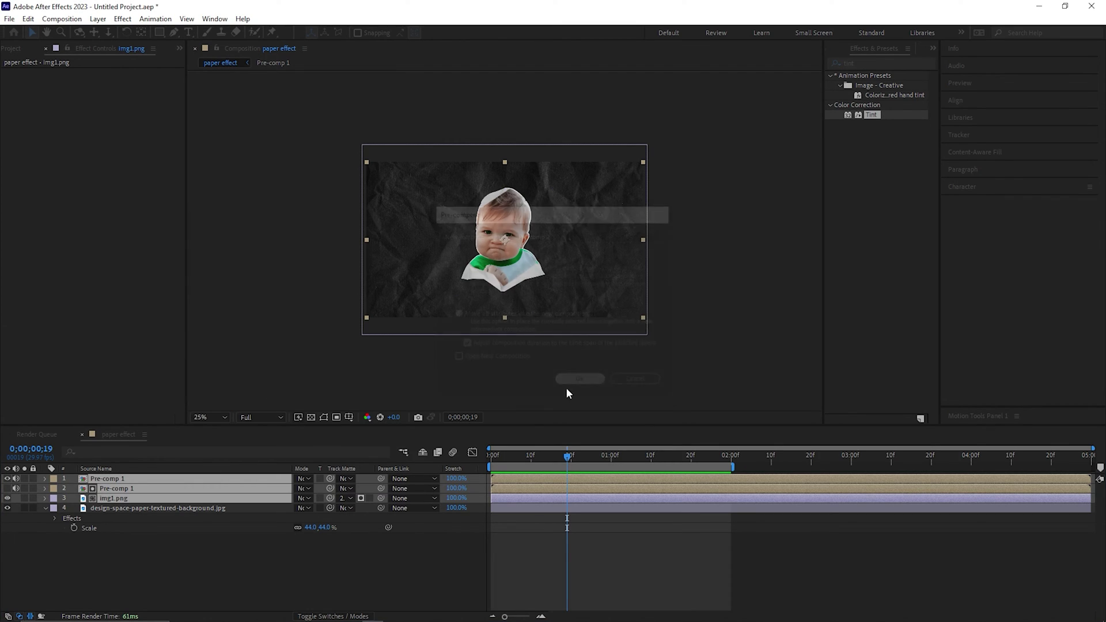
# Give Pre-comp 2's Position a wiggle(2,10) expression and copy it.
pyautogui.press('p')
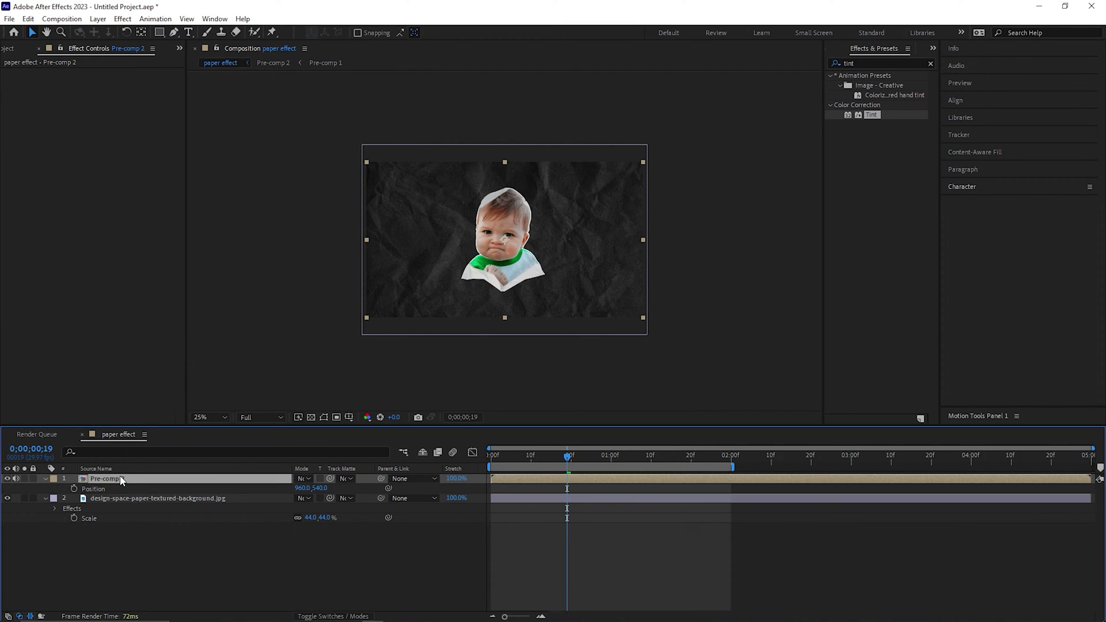
pyautogui.keyDown('alt'); pyautogui.click(74, 488); pyautogui.keyUp('alt')
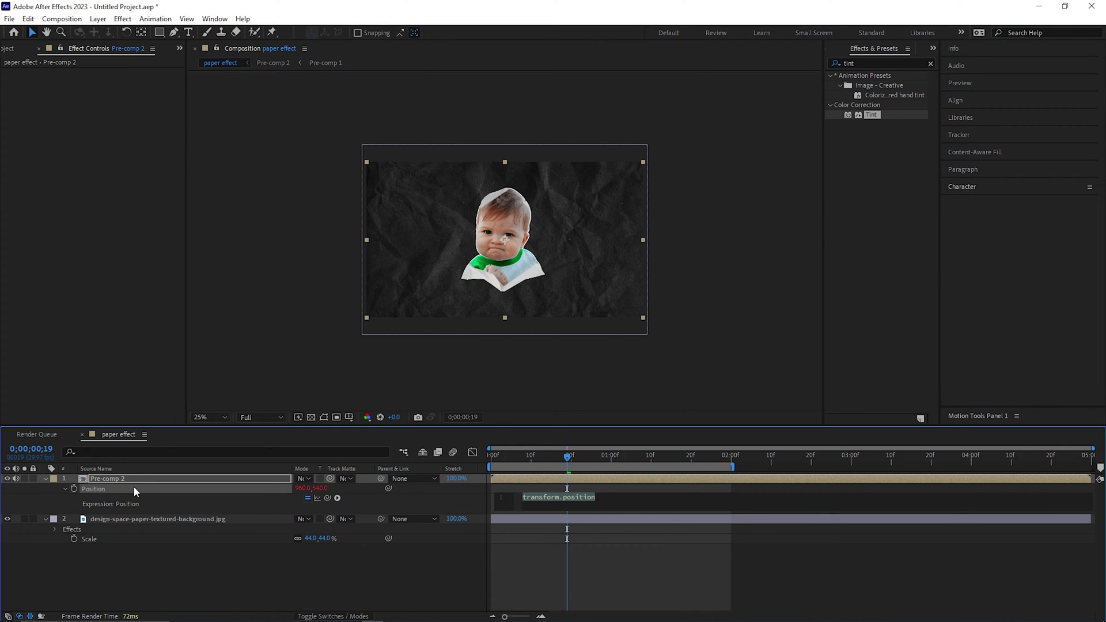
pyautogui.write('wiggl')
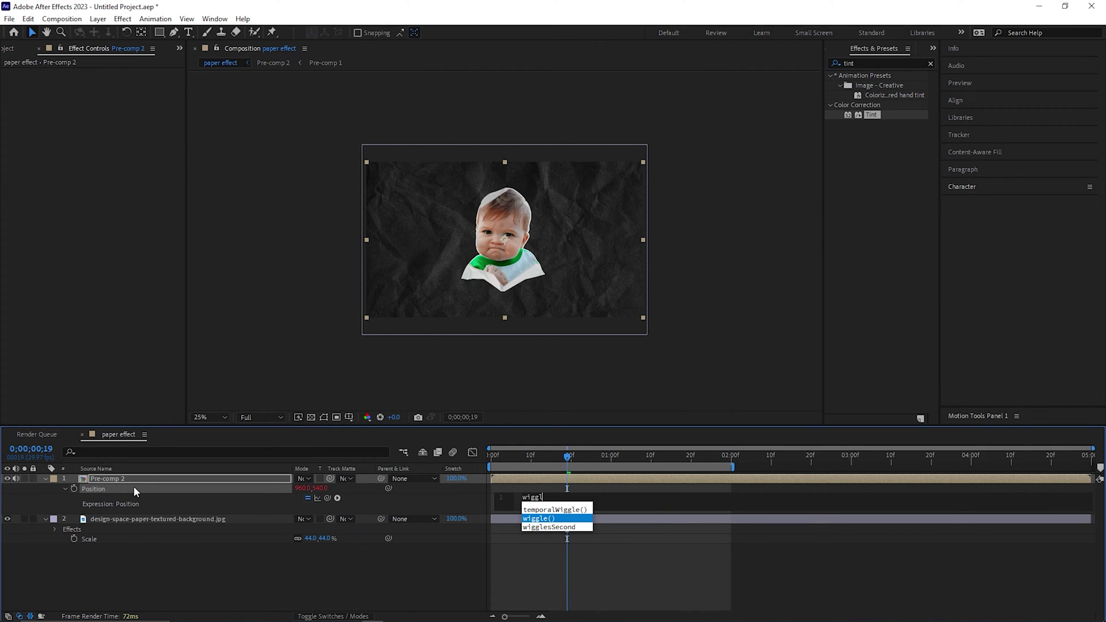
pyautogui.press('Return')
pyautogui.write('2,10)')
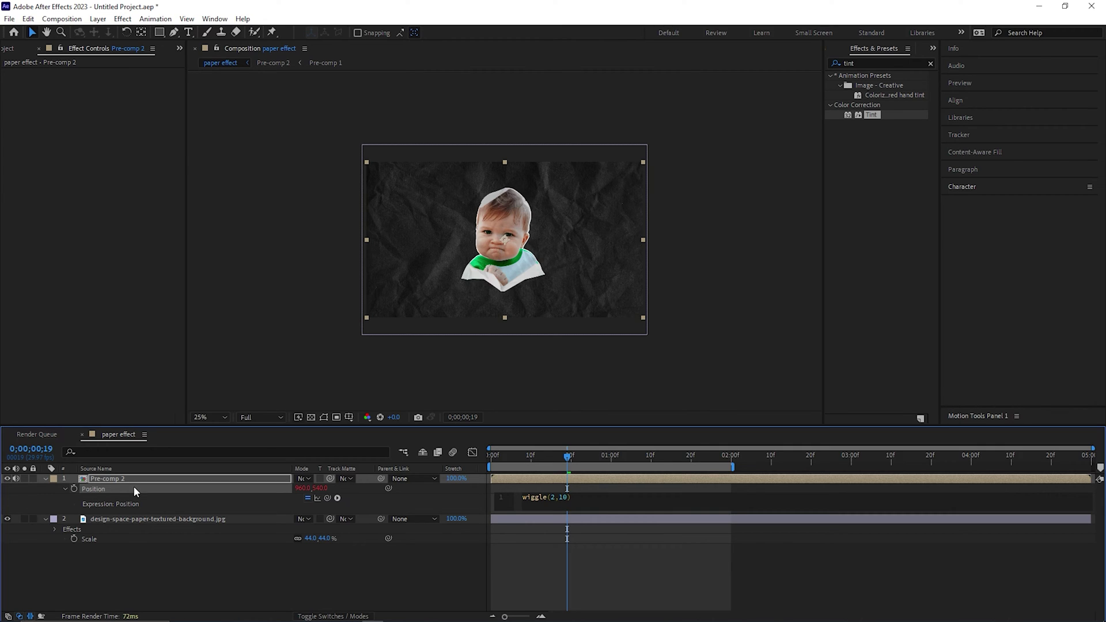
pyautogui.moveTo(576, 500); pyautogui.dragTo(509, 500)
pyautogui.hotkey('ctrl', 'c')
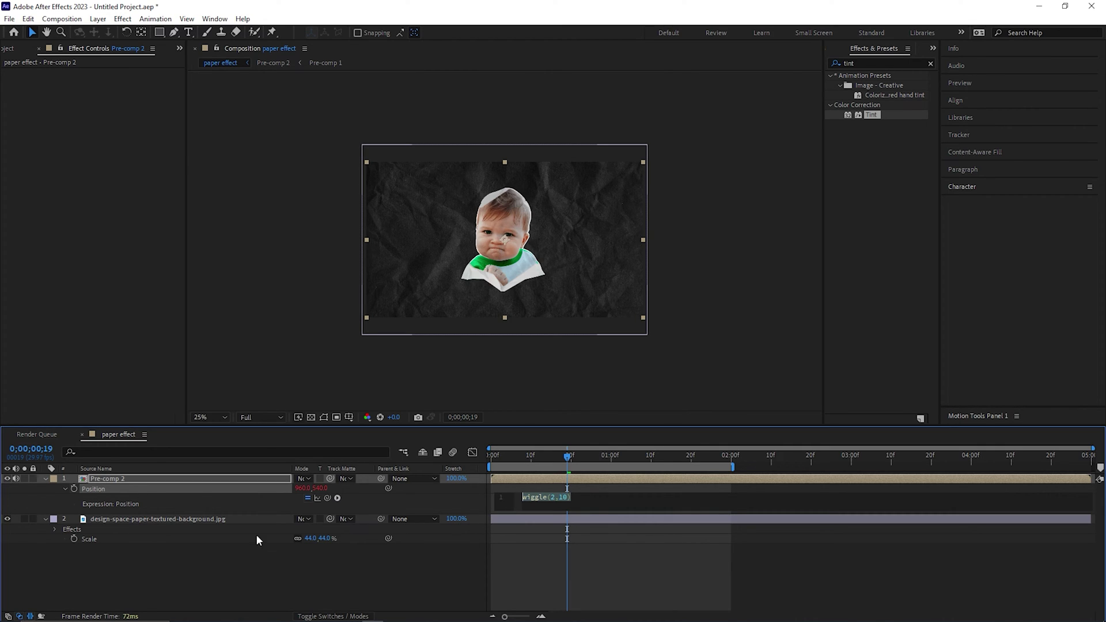
# Paste wiggle(2,10) into the paper background's Position expression and preview the jitter.
pyautogui.click(123, 519)
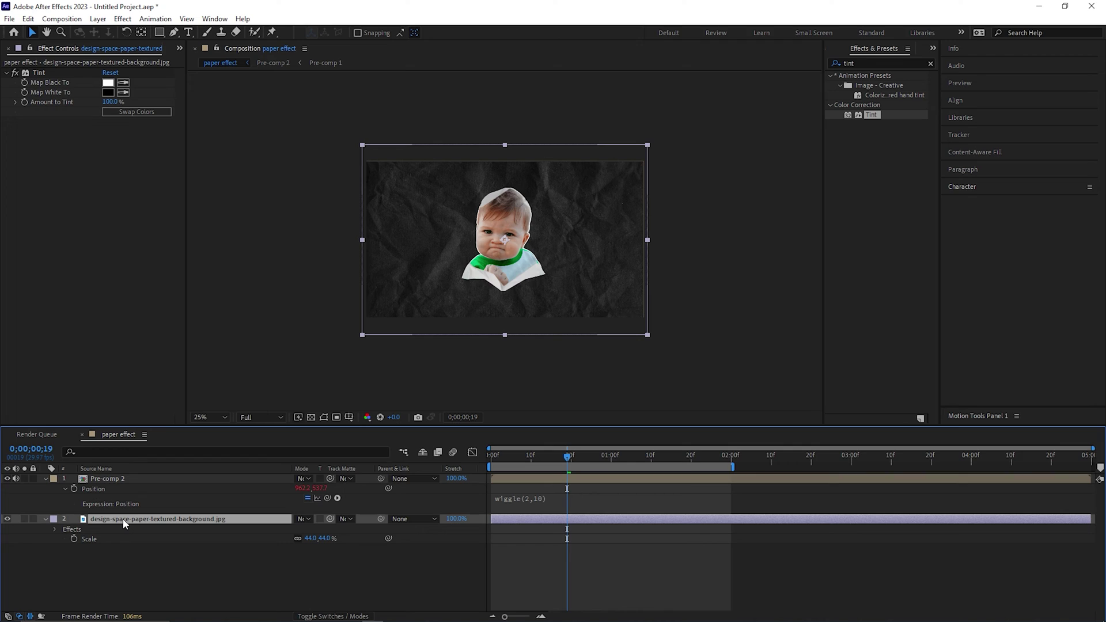
pyautogui.press('p')
pyautogui.keyDown('alt'); pyautogui.click(75, 530); pyautogui.keyUp('alt')
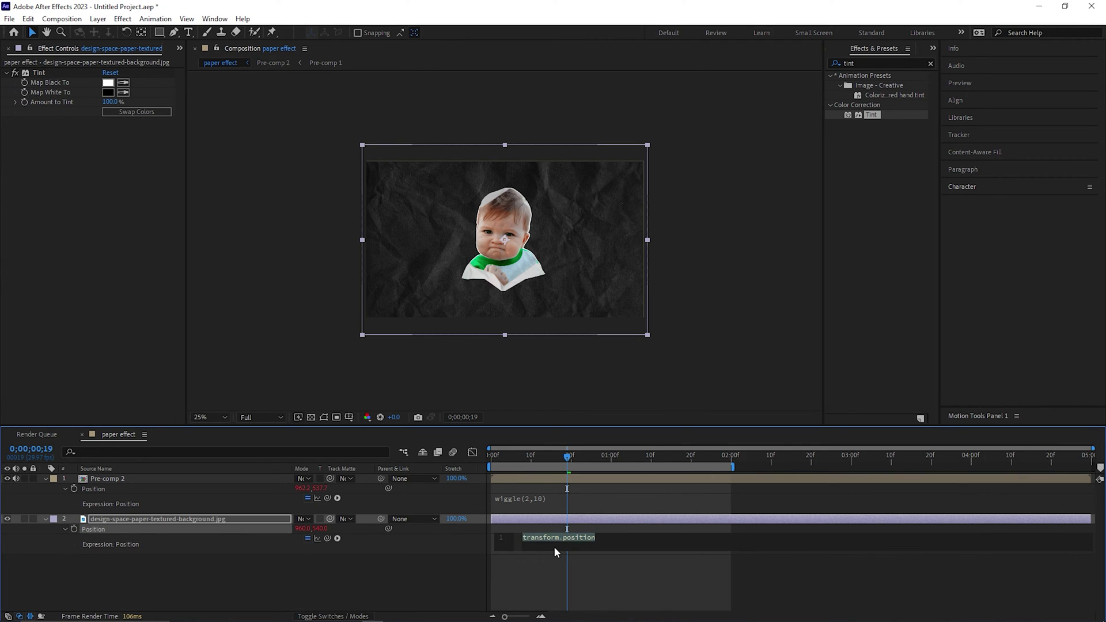
pyautogui.hotkey('ctrl', 'v')
pyautogui.click(575, 570)
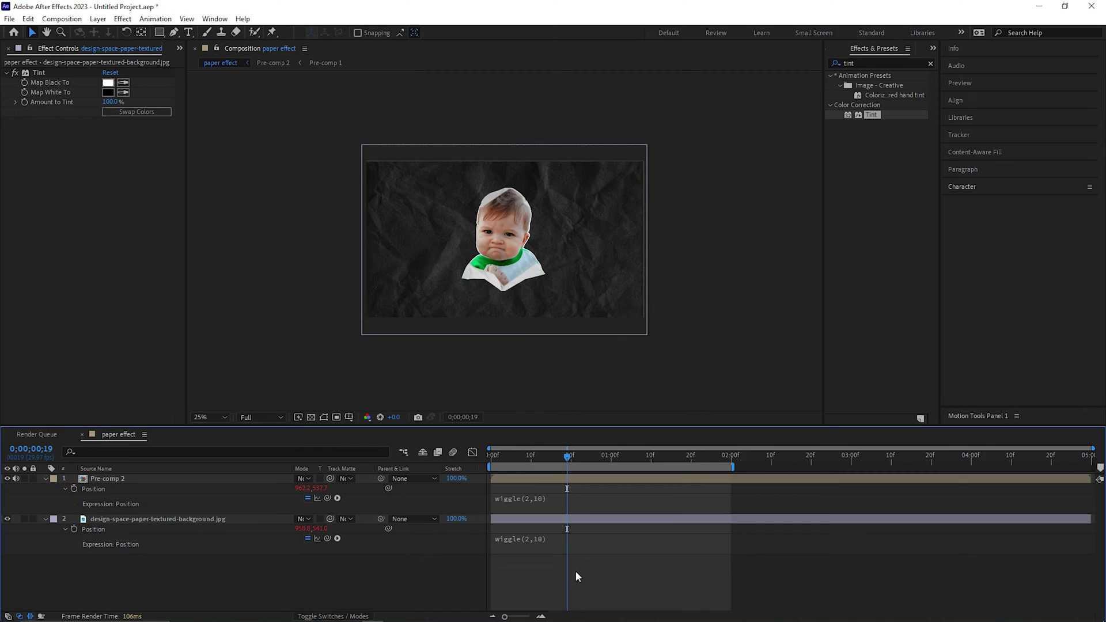
pyautogui.press('space')
pyautogui.hotkey('ctrl', '0')
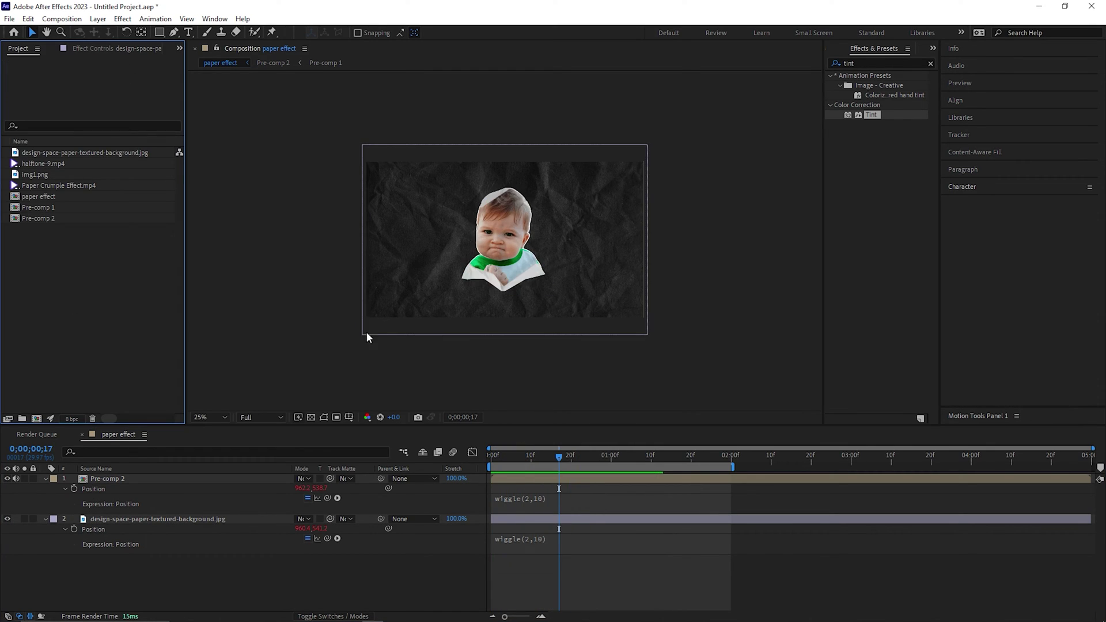
# Add halftone-9.mp4 beneath Pre-comp 2 in Overlay mode at 10% opacity.
pyautogui.moveTo(40, 163); pyautogui.dragTo(116, 496)
pyautogui.click(45, 489)
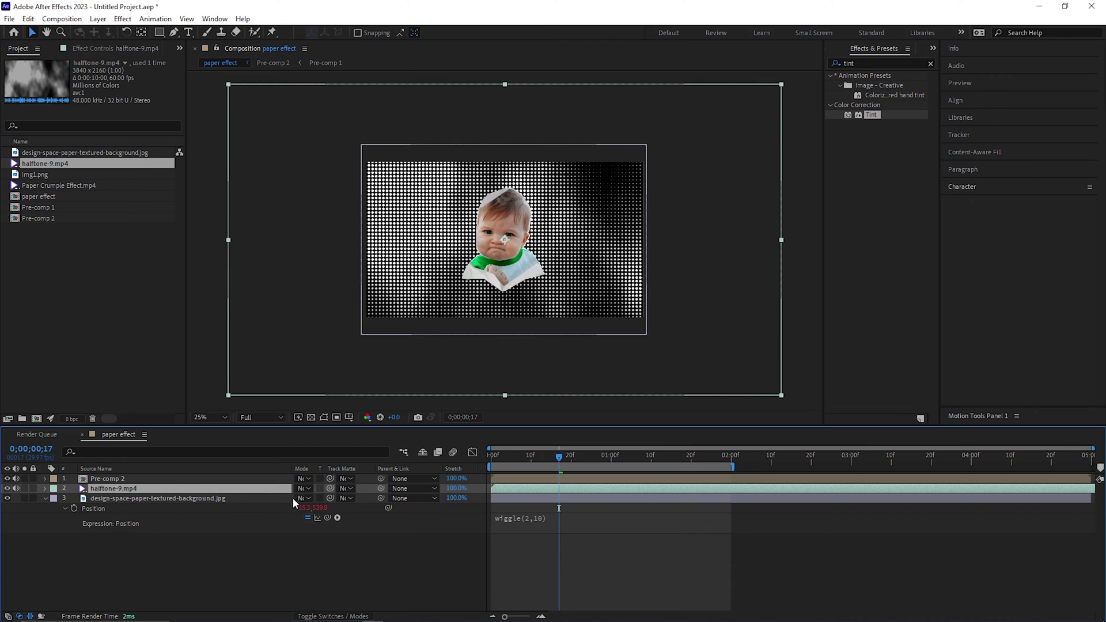
pyautogui.click(307, 489)
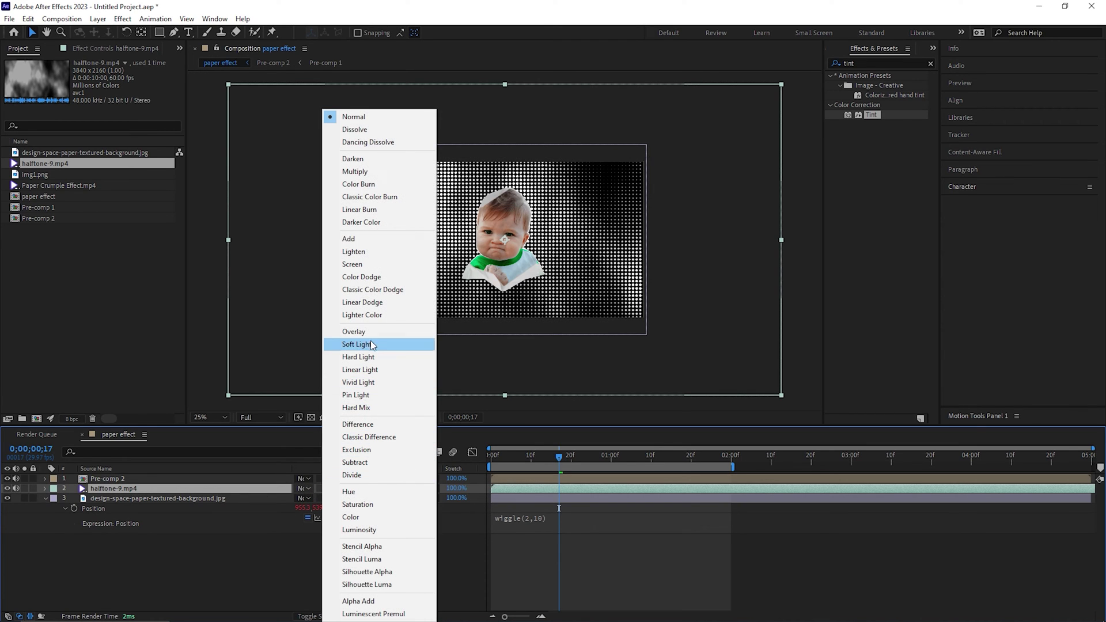
pyautogui.click(356, 332)
pyautogui.press('t')
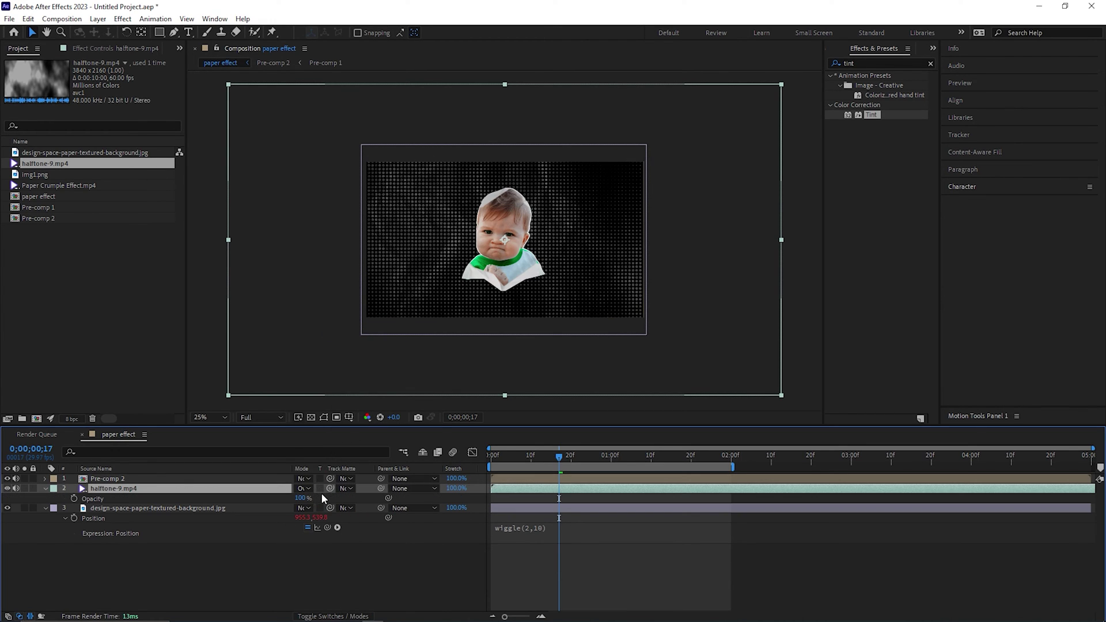
pyautogui.click(305, 496)
pyautogui.write('10')
pyautogui.press('Return')
# Scale the halftone layer to about 56% and preview the result from the first frame.
pyautogui.press('.')
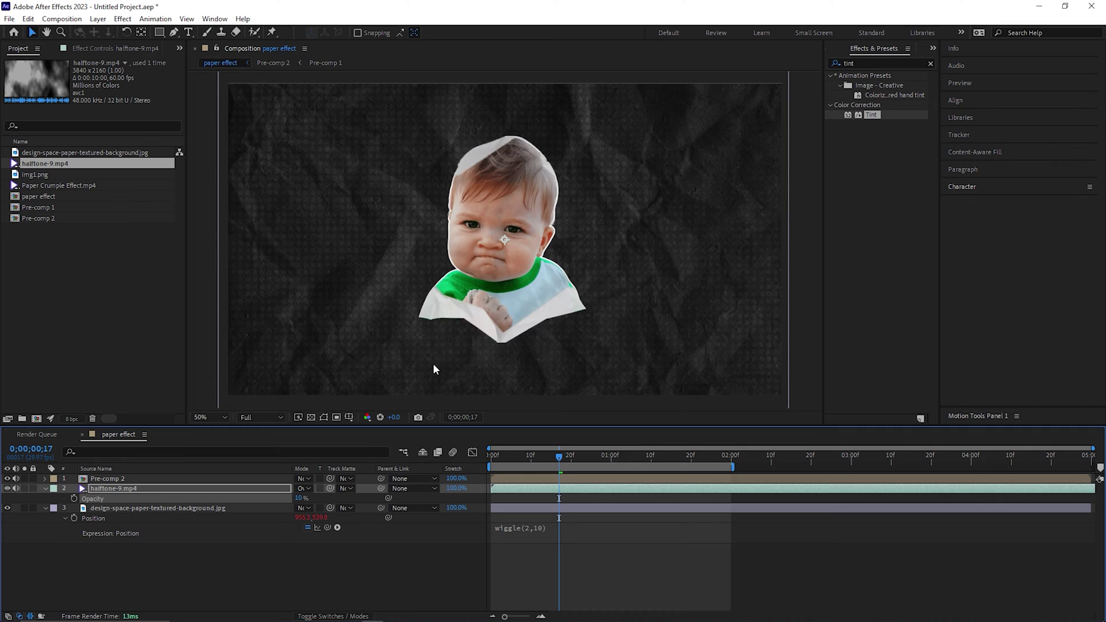
pyautogui.press(',')
pyautogui.press('s')
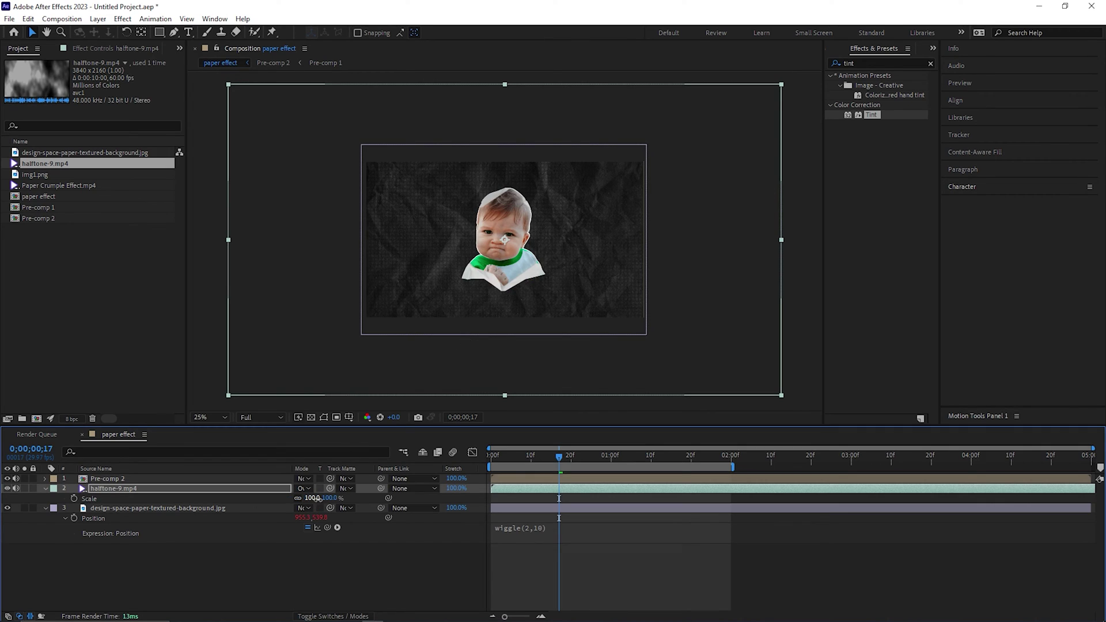
pyautogui.moveTo(319, 499); pyautogui.dragTo(292, 498)
pyautogui.press('.')
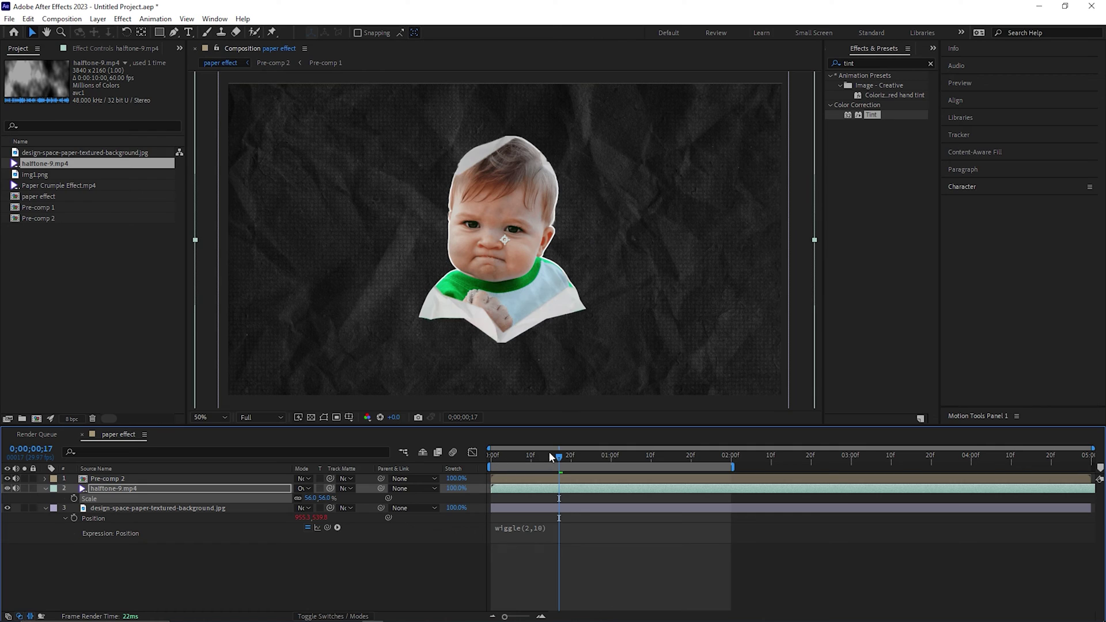
pyautogui.click(567, 456)
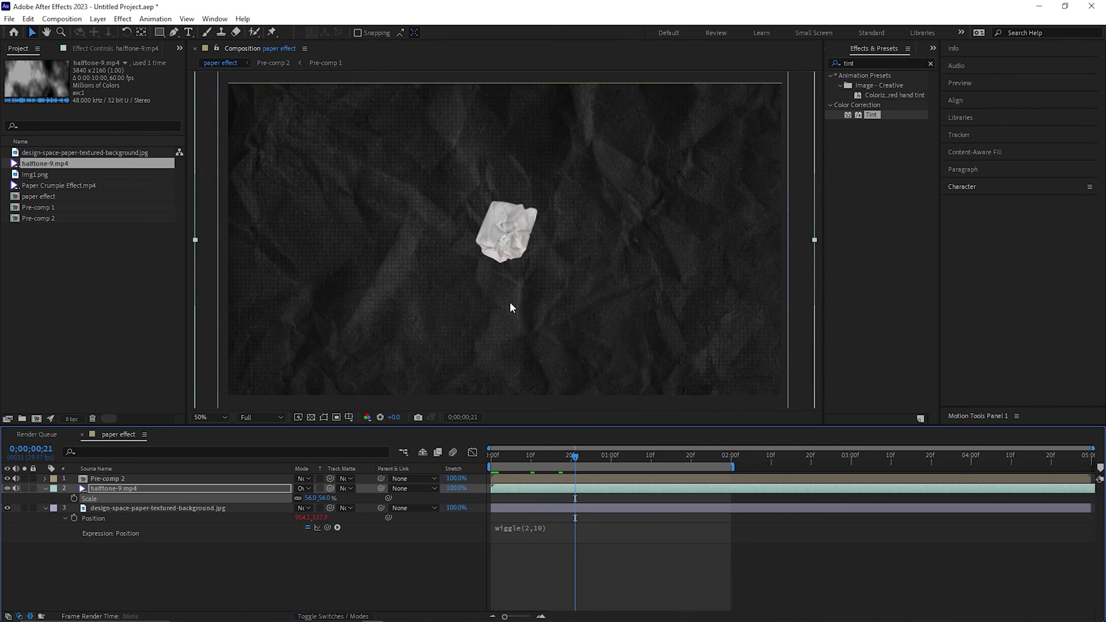
pyautogui.press(',')
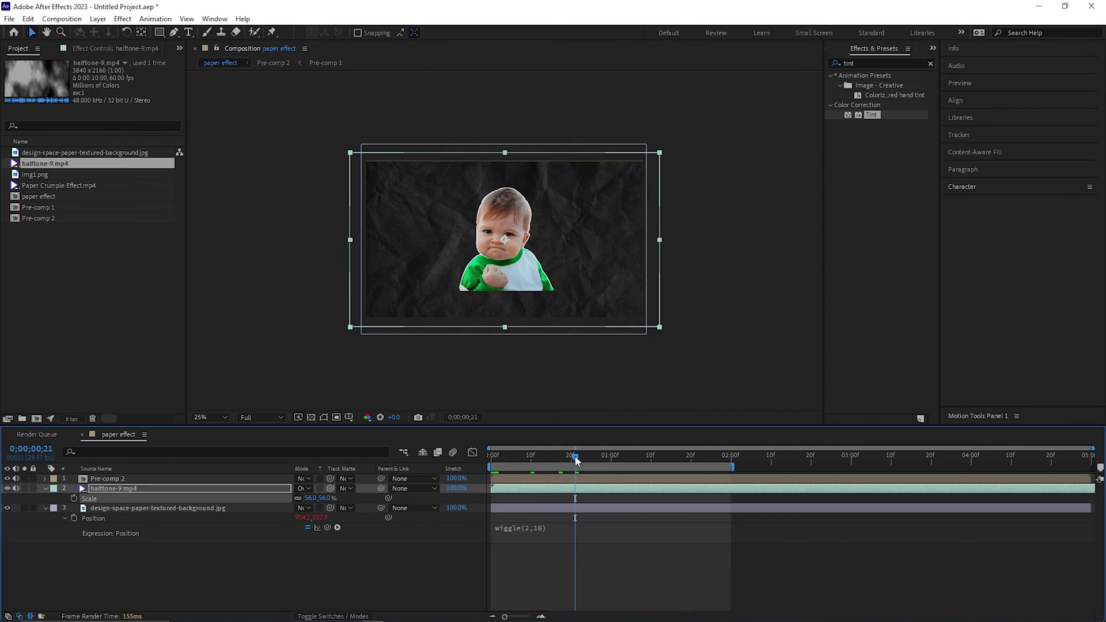
pyautogui.press('Home')
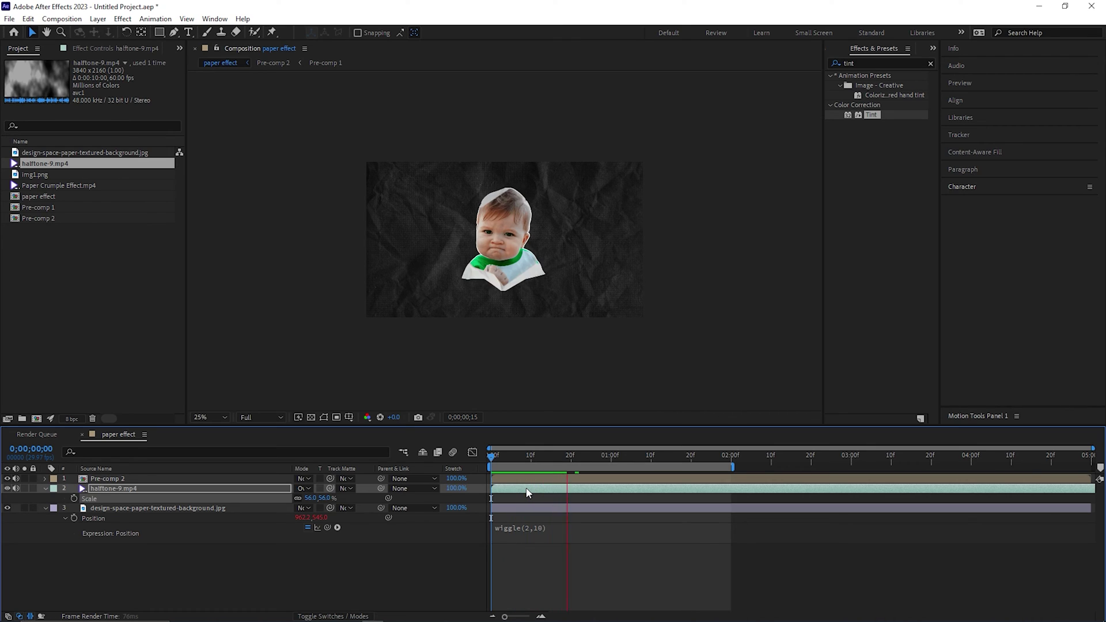
pyautogui.press('space')
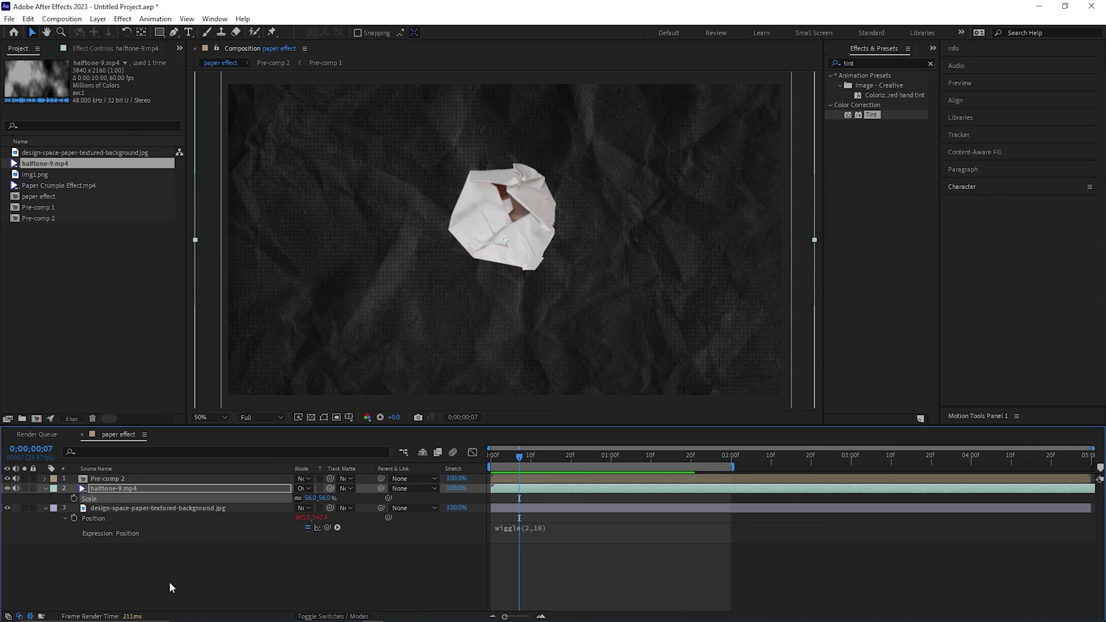
# Add a new adjustment layer and move it to the top of the stack.
pyautogui.rightClick(168, 582)
pyautogui.moveTo(209, 450)
pyautogui.click(369, 540)
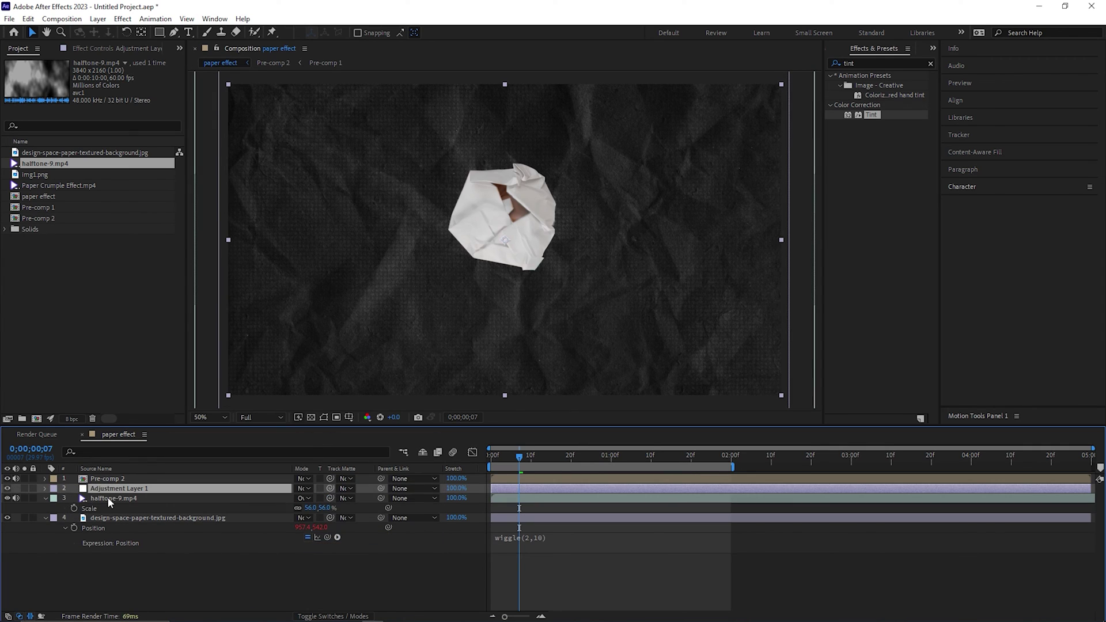
pyautogui.moveTo(127, 491); pyautogui.dragTo(133, 477)
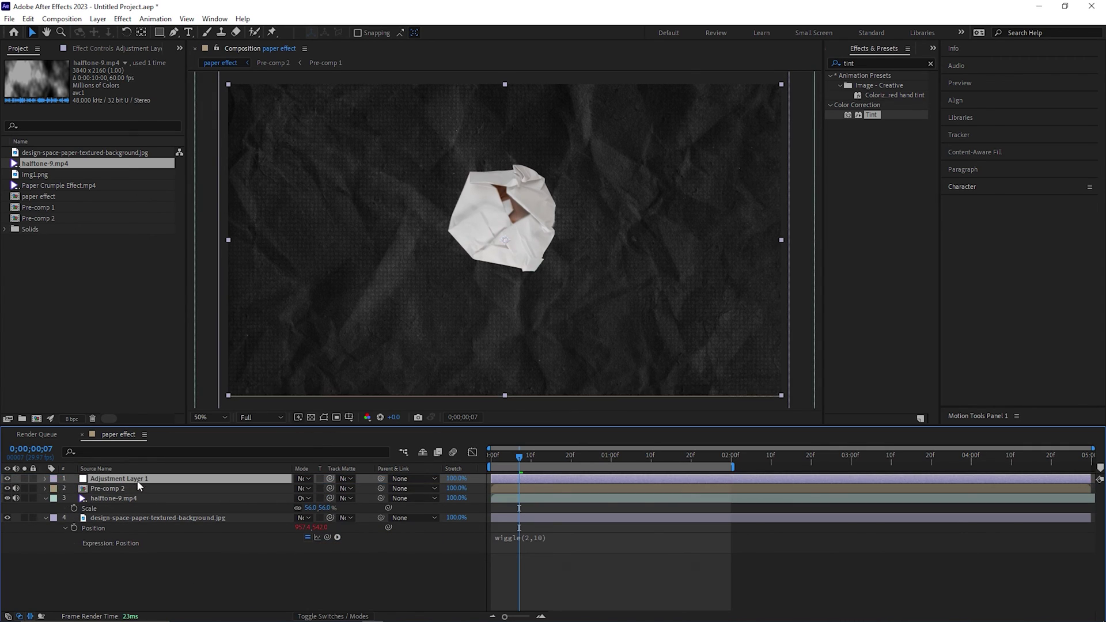
# Apply Posterize Time with a Frame Rate of 12 to the adjustment layer and preview.
pyautogui.doubleClick(848, 64)
pyautogui.write('pos')
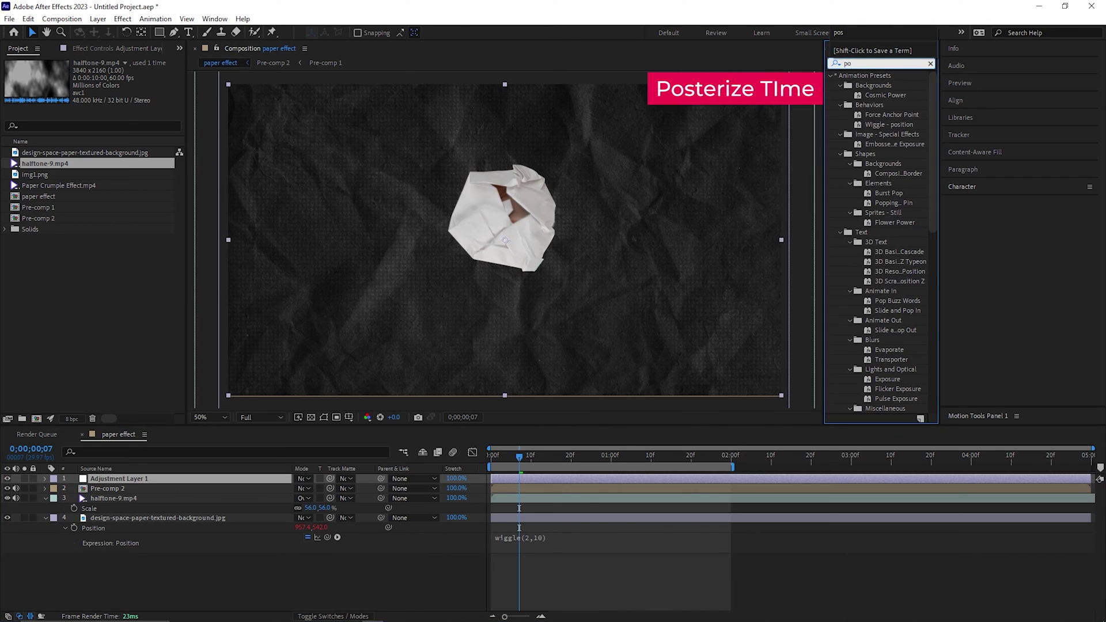
pyautogui.doubleClick(873, 369)
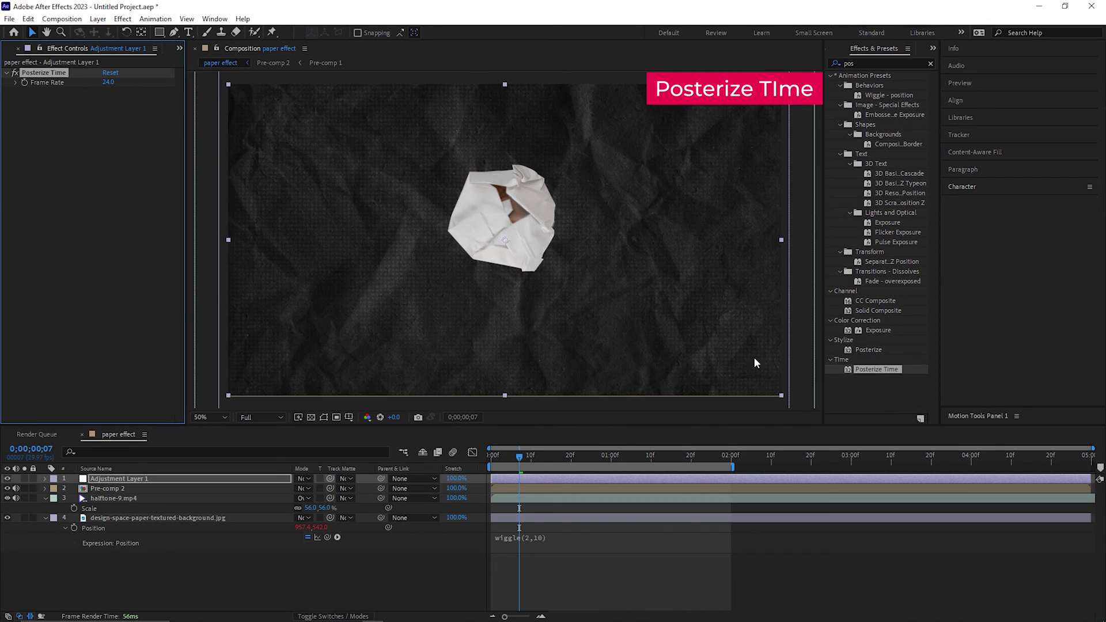
pyautogui.click(118, 82)
pyautogui.write('12')
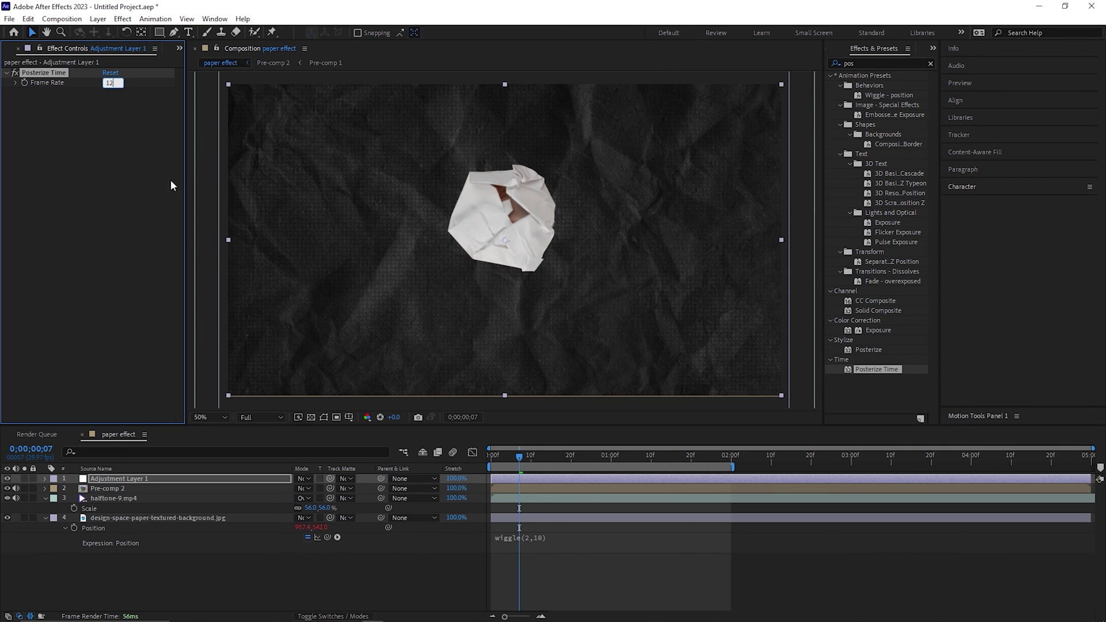
pyautogui.press('Return')
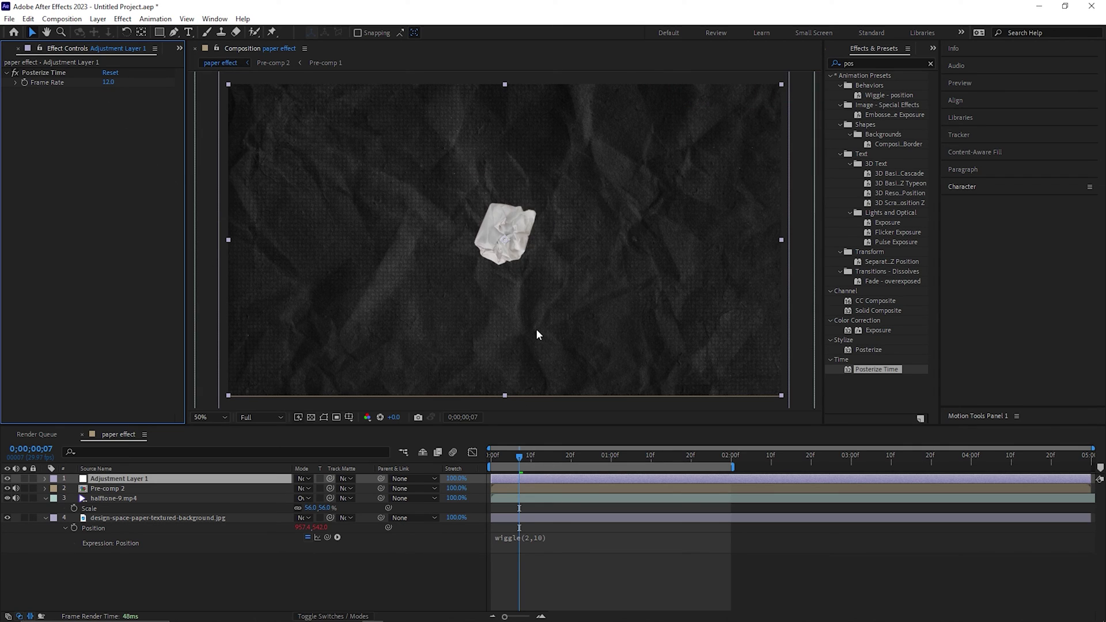
pyautogui.scroll(-2, 537, 322)
pyautogui.scroll(2, 537, 320)
pyautogui.click(490, 455)
pyautogui.press('space')
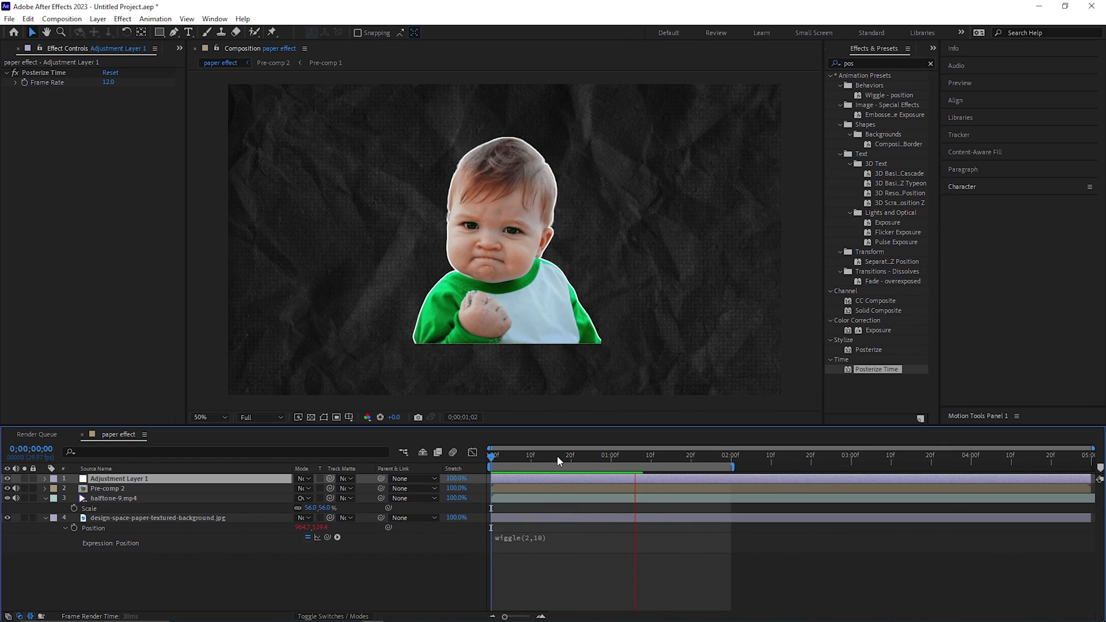
pyautogui.press('space')
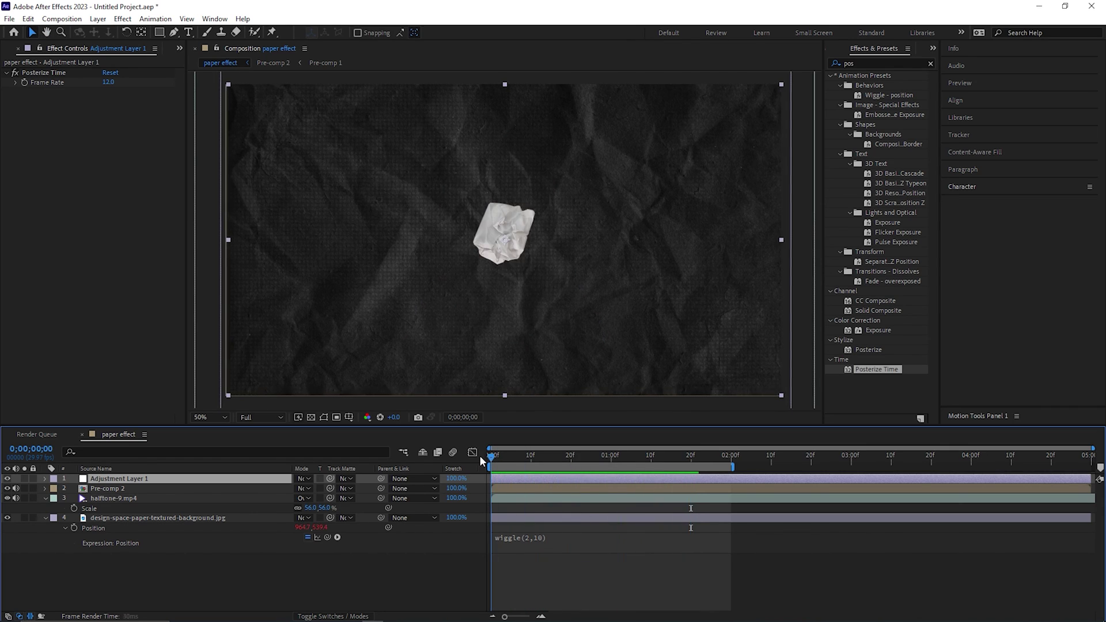
pyautogui.press('space')
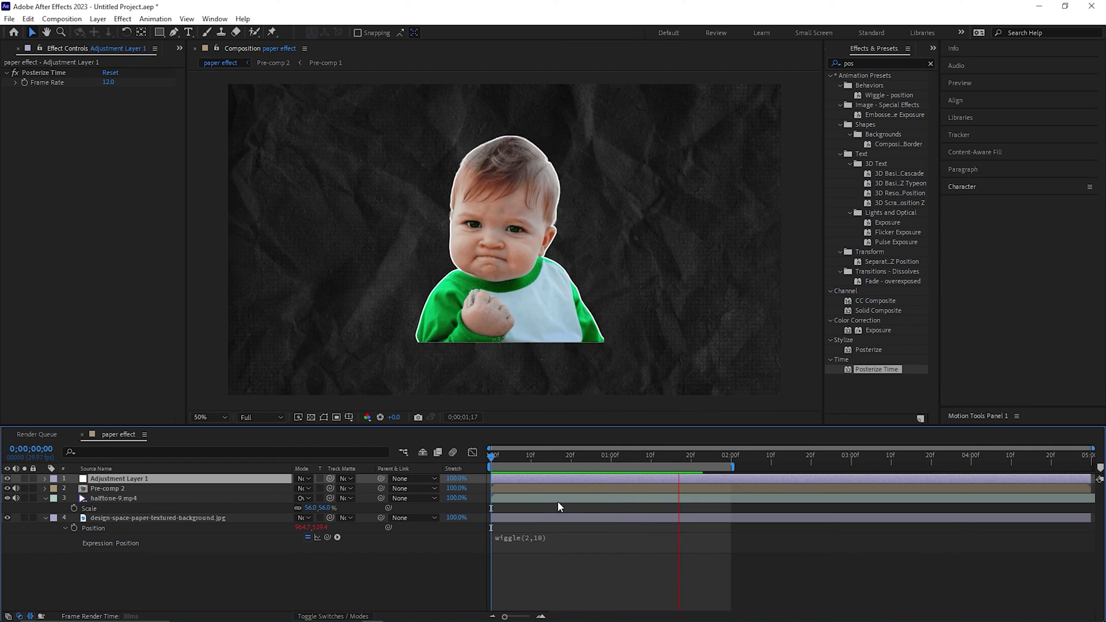
pyautogui.press('space')
pyautogui.click(567, 456)
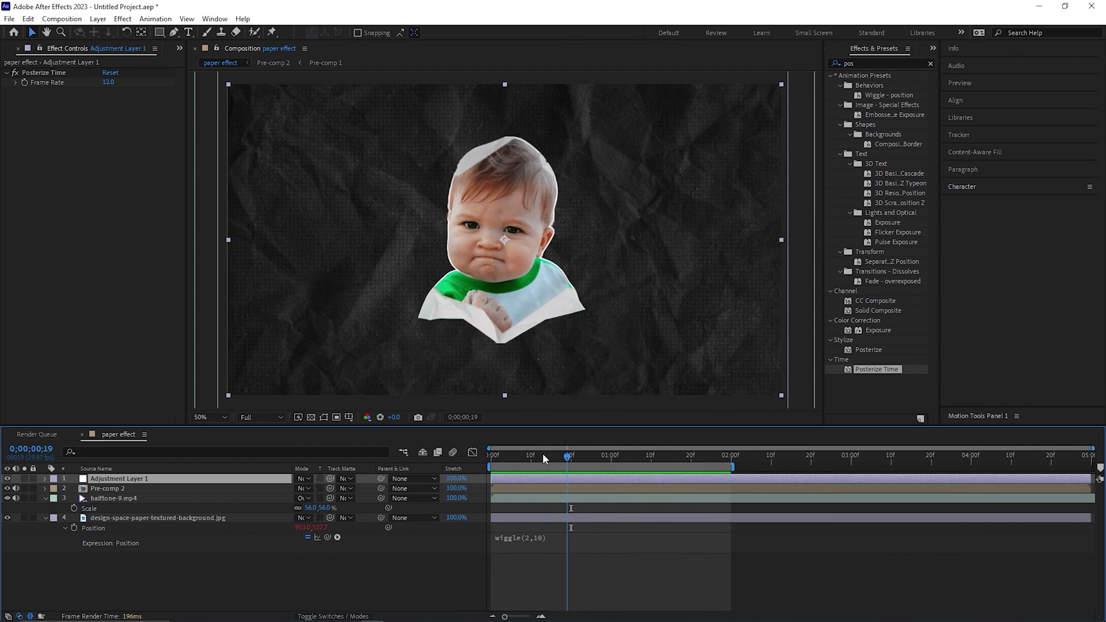
pyautogui.moveTo(567, 456); pyautogui.dragTo(607, 460)
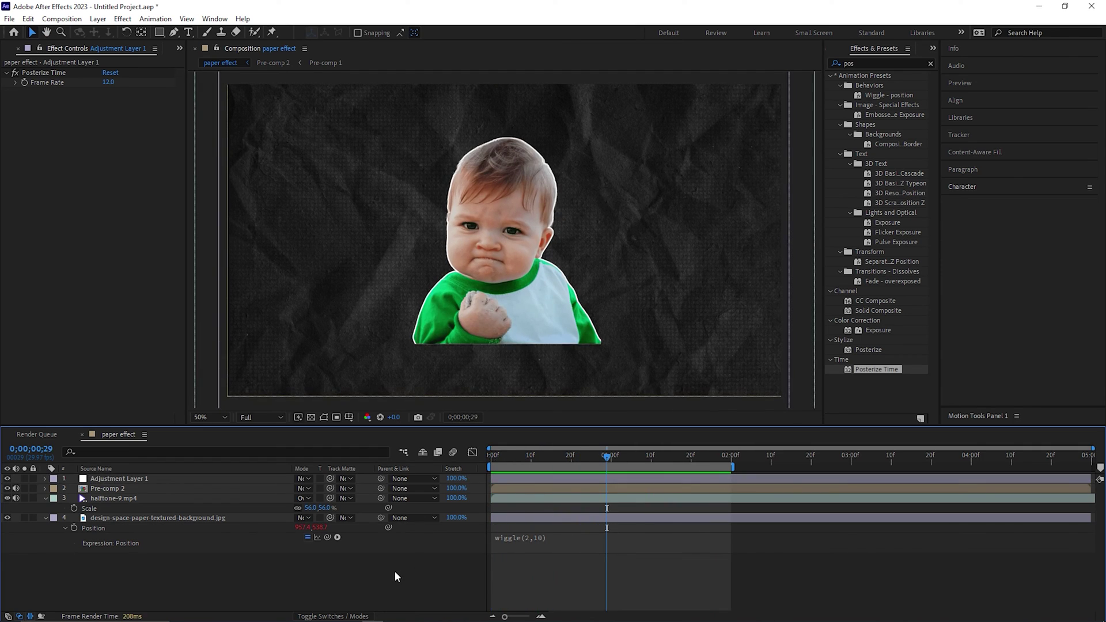
pyautogui.moveTo(579, 455); pyautogui.dragTo(520, 461)
pyautogui.click(620, 461)
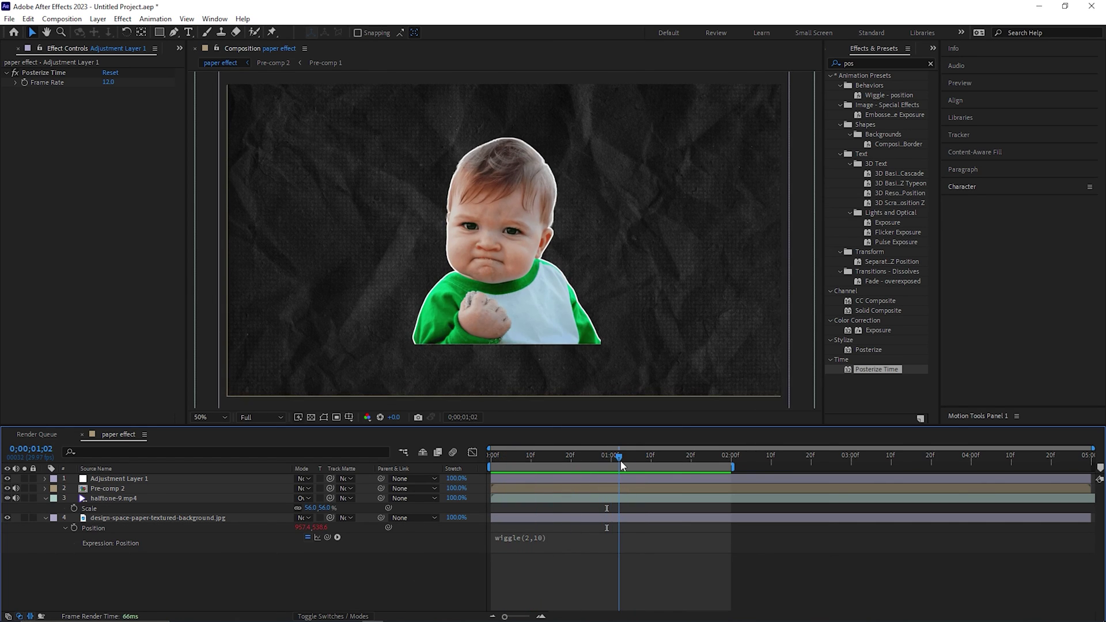